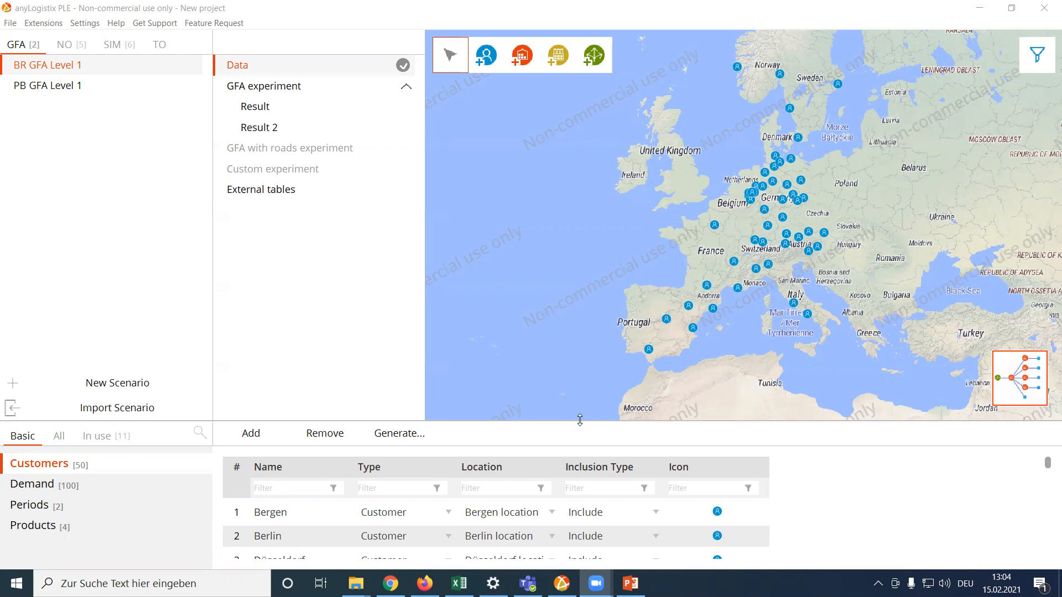
Examine the distribution of the BR GFA Level 1 customers across Europe on the map.
{"action": "left_click_drag", "start_coordinate": [579, 419], "coordinate": [580, 427]}
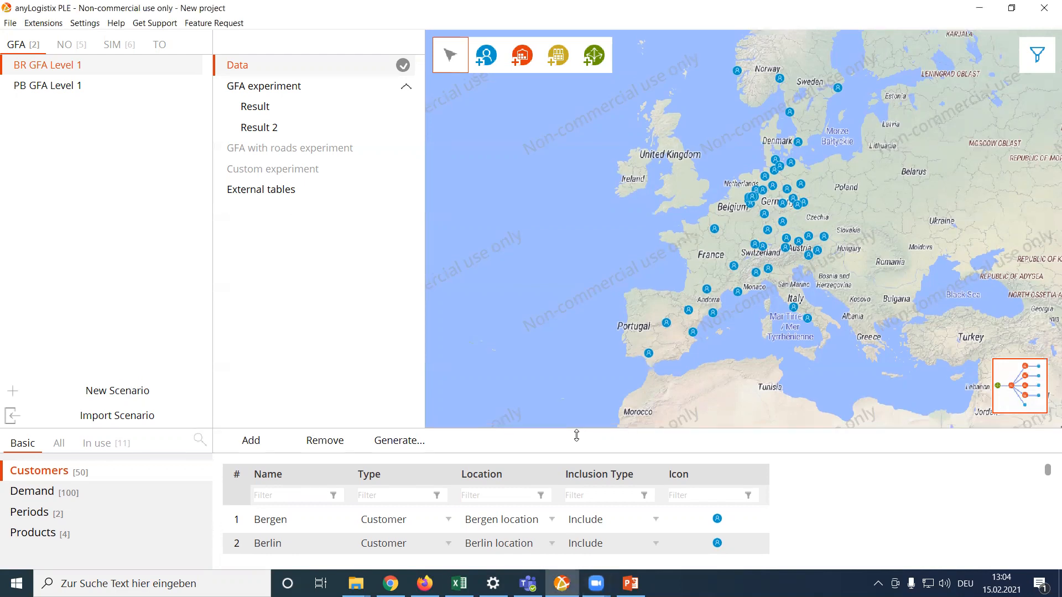
{"action": "scroll", "coordinate": [867, 310], "scroll_direction": "up", "scroll_amount": 1}
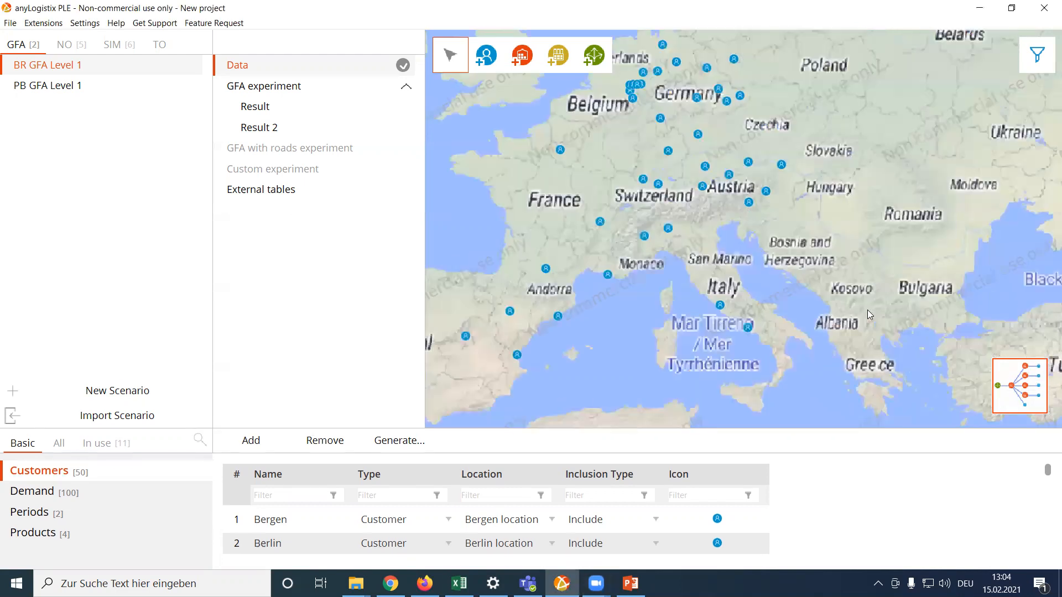
{"action": "left_click_drag", "start_coordinate": [785, 251], "coordinate": [824, 370]}
{"action": "left_click_drag", "start_coordinate": [875, 226], "coordinate": [876, 167]}
{"action": "left_click_drag", "start_coordinate": [826, 266], "coordinate": [893, 203]}
{"action": "scroll", "coordinate": [780, 291], "scroll_direction": "down", "scroll_amount": 1}
{"action": "left_click_drag", "start_coordinate": [882, 268], "coordinate": [790, 293]}
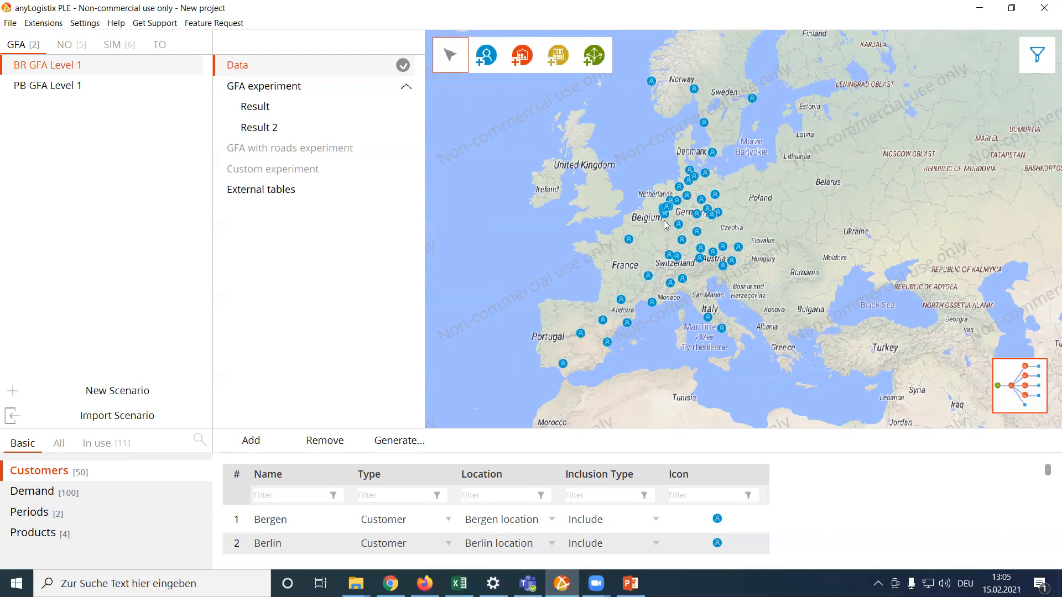
Review the latitude and longitude coordinates of the customer sites in the Locations table among the tables in use.
{"action": "left_click_drag", "start_coordinate": [758, 429], "coordinate": [748, 360]}
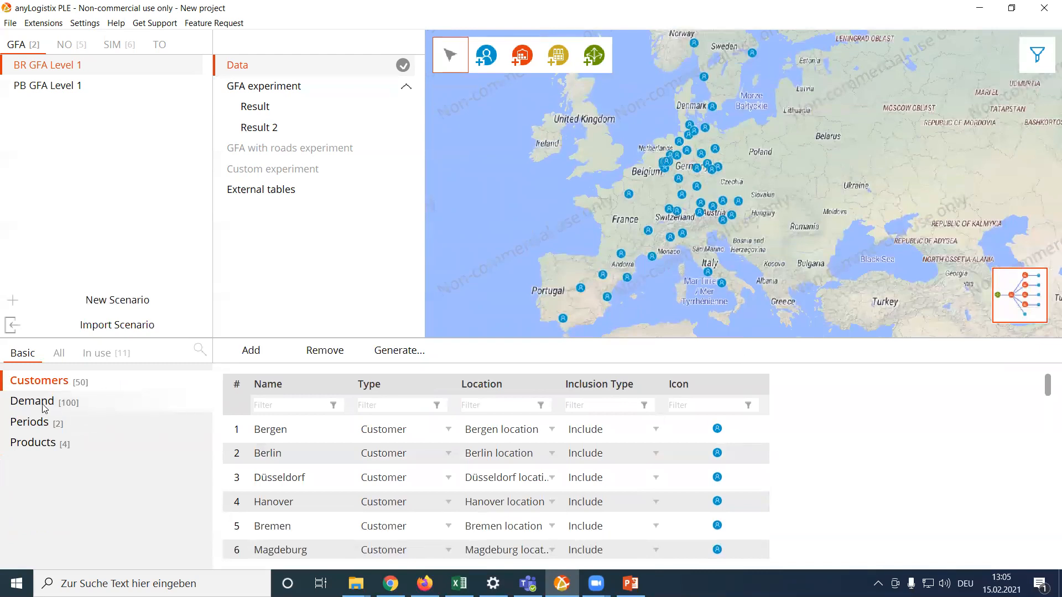
{"action": "left_click", "coordinate": [107, 355]}
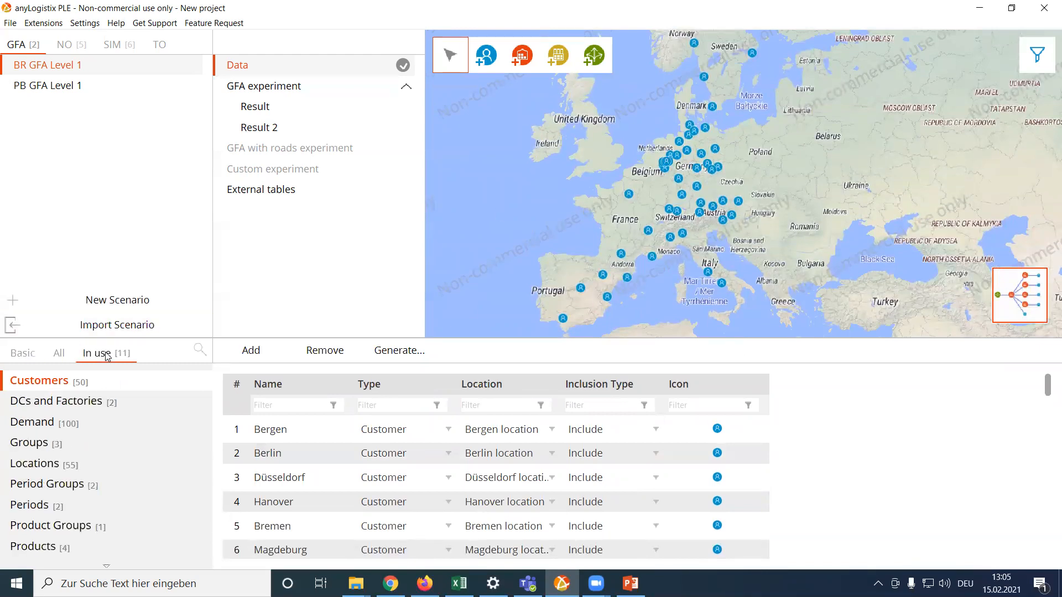
{"action": "left_click", "coordinate": [62, 468]}
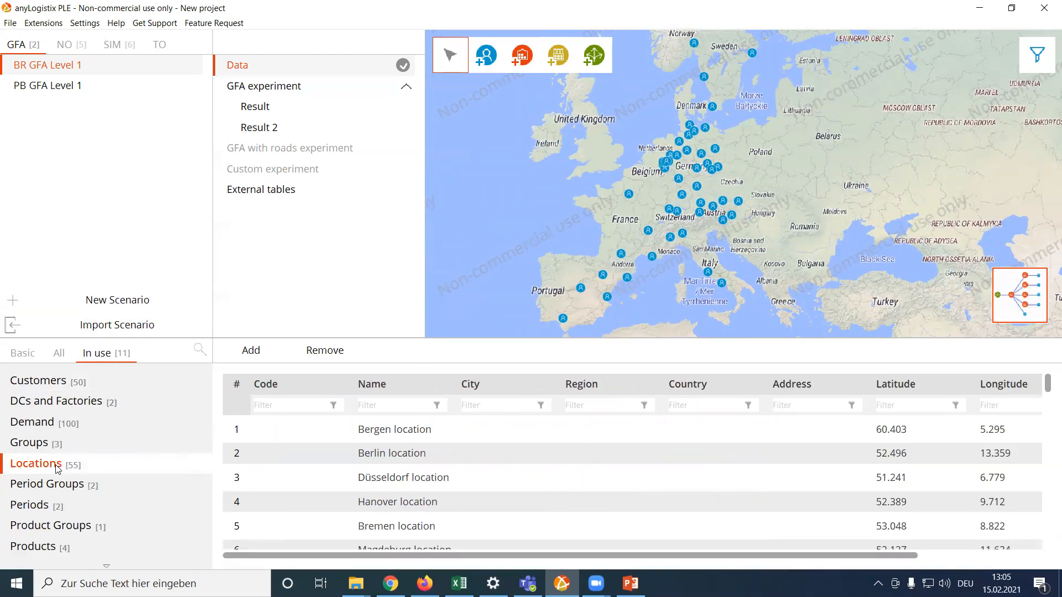
{"action": "left_click_drag", "start_coordinate": [874, 556], "coordinate": [905, 559]}
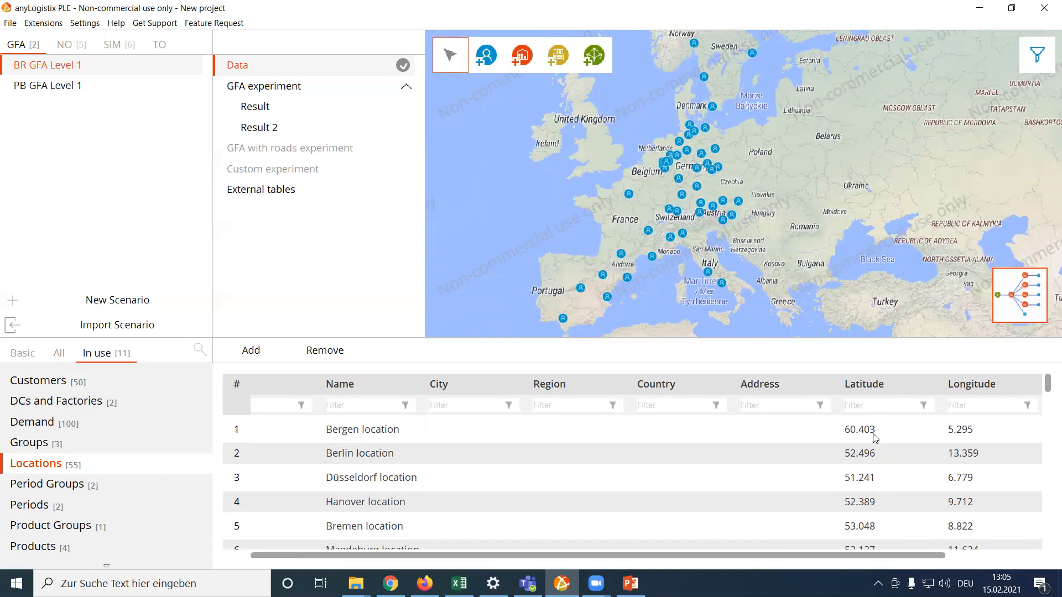
{"action": "left_click_drag", "start_coordinate": [892, 555], "coordinate": [940, 556]}
{"action": "left_click", "coordinate": [805, 431]}
{"action": "left_click", "coordinate": [919, 427]}
{"action": "scroll", "coordinate": [550, 495], "scroll_direction": "down", "scroll_amount": 12}
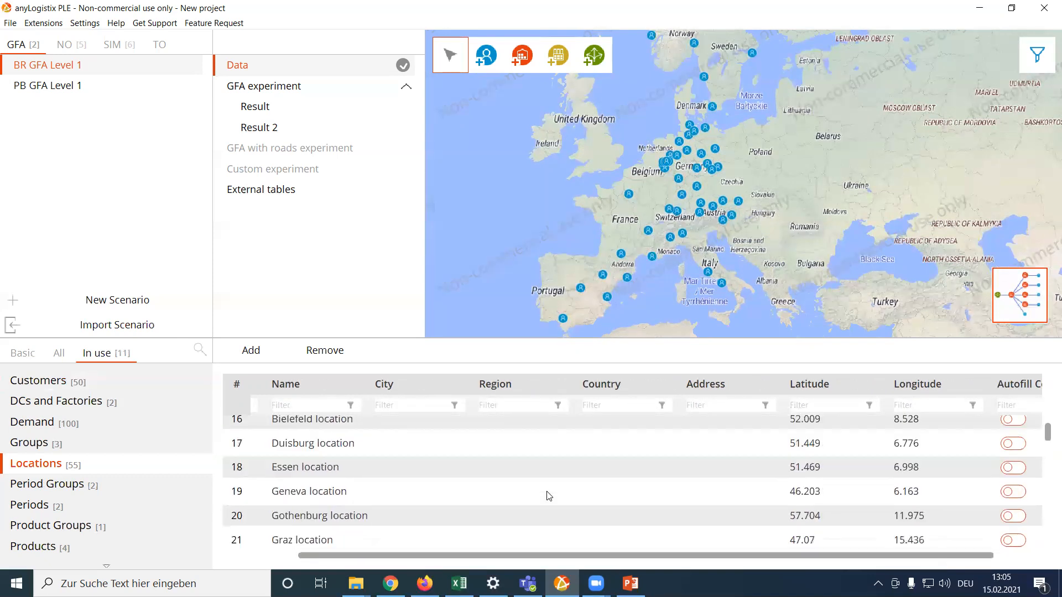
{"action": "left_click", "coordinate": [808, 503]}
{"action": "left_click", "coordinate": [924, 502]}
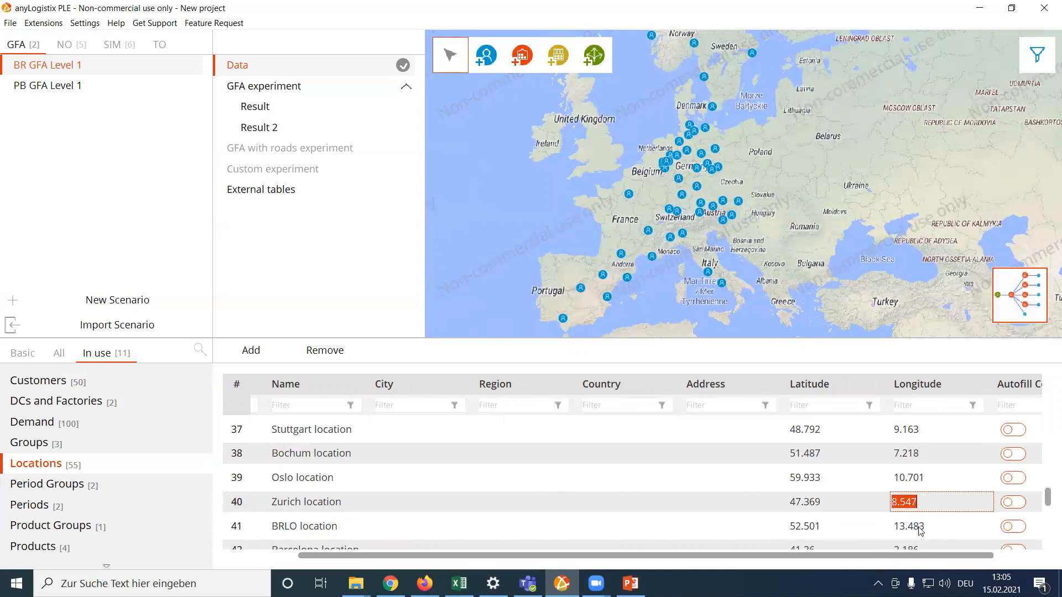
{"action": "left_click_drag", "start_coordinate": [914, 556], "coordinate": [625, 554]}
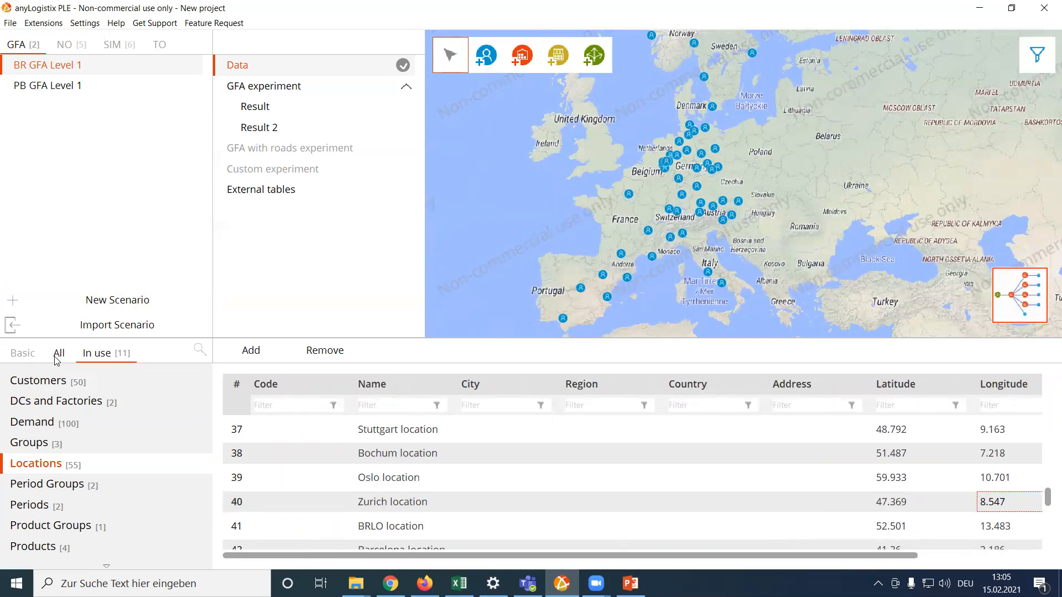
Inspect the periodic demand parameters of Barcelona's winter-period Beer demand in the Demand table.
{"action": "left_click", "coordinate": [23, 354]}
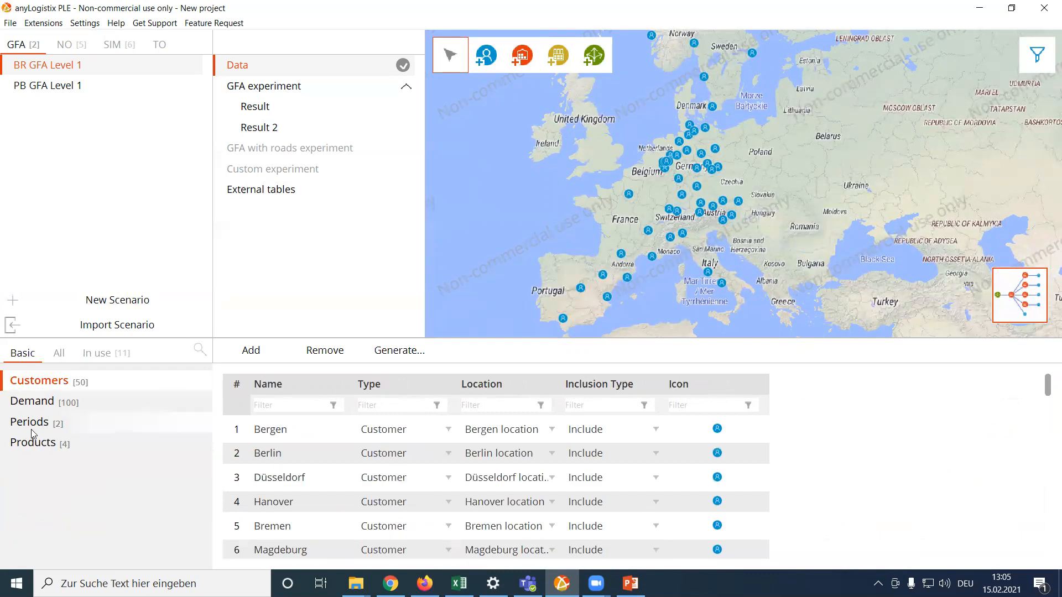
{"action": "left_click", "coordinate": [45, 405]}
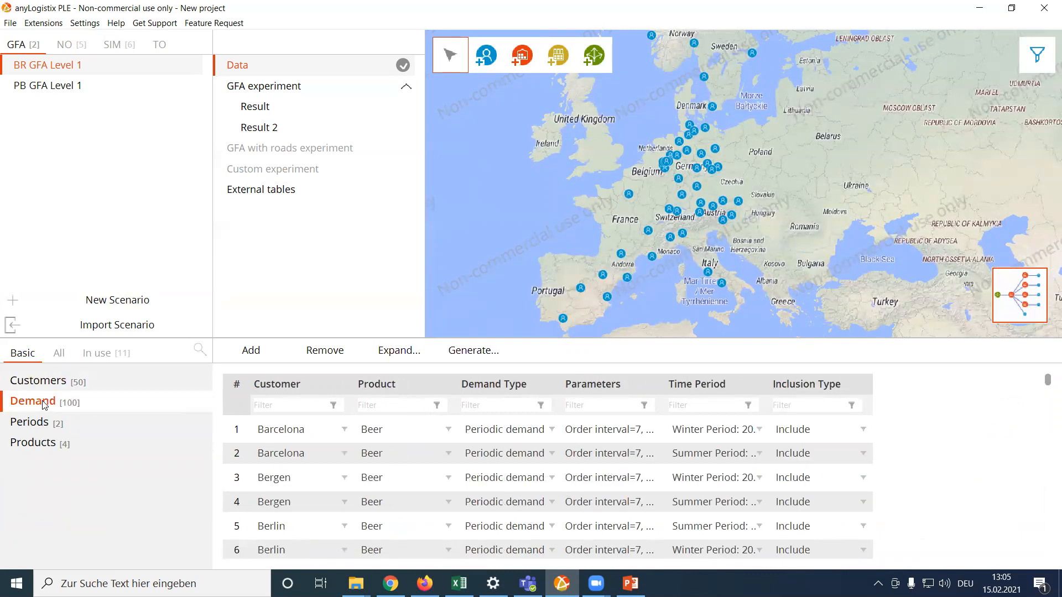
{"action": "double_click", "coordinate": [629, 431]}
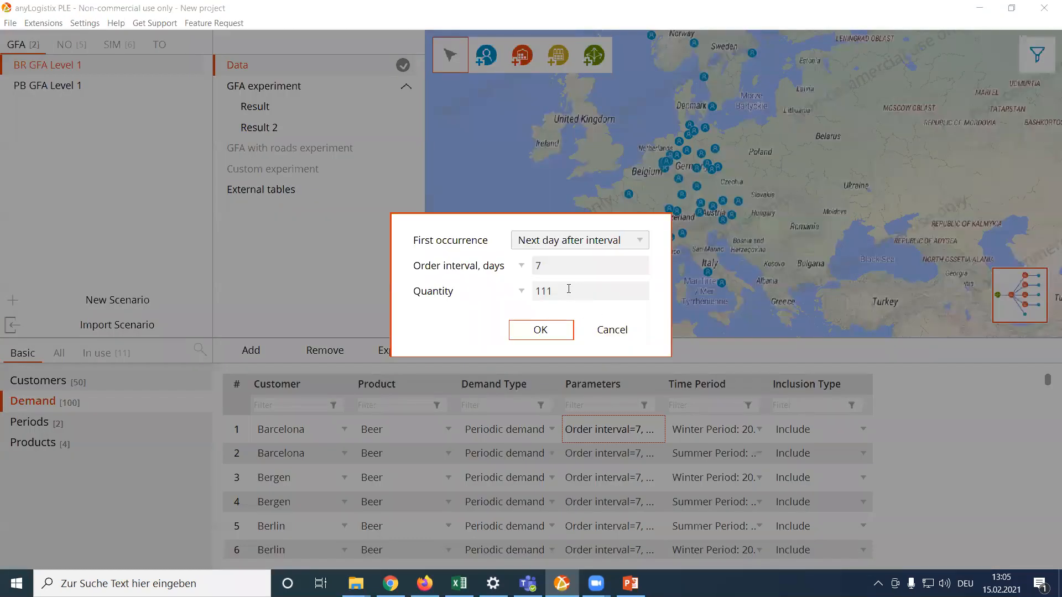
{"action": "left_click", "coordinate": [541, 330]}
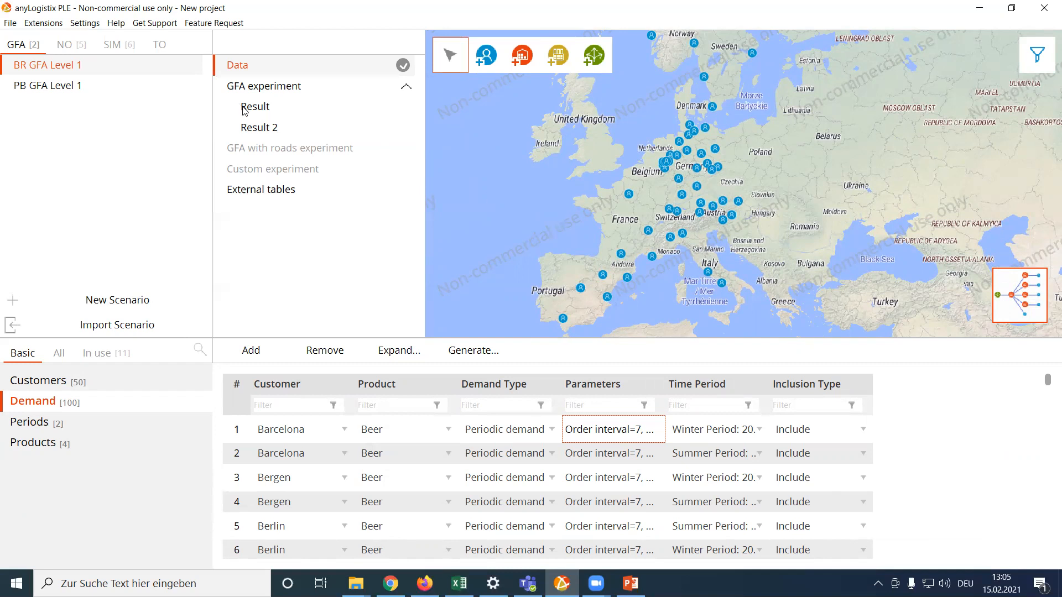
Set the number of sites to 1 in the GFA experiment and run it.
{"action": "left_click", "coordinate": [277, 90]}
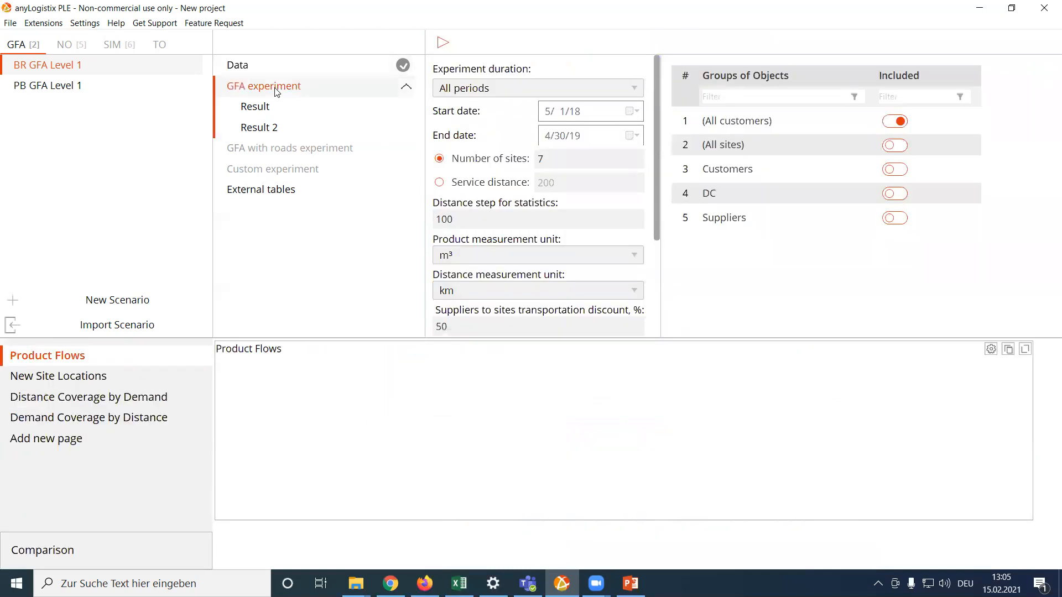
{"action": "left_click_drag", "start_coordinate": [554, 159], "coordinate": [532, 162]}
{"action": "type", "text": "1"}
{"action": "left_click", "coordinate": [441, 42]}
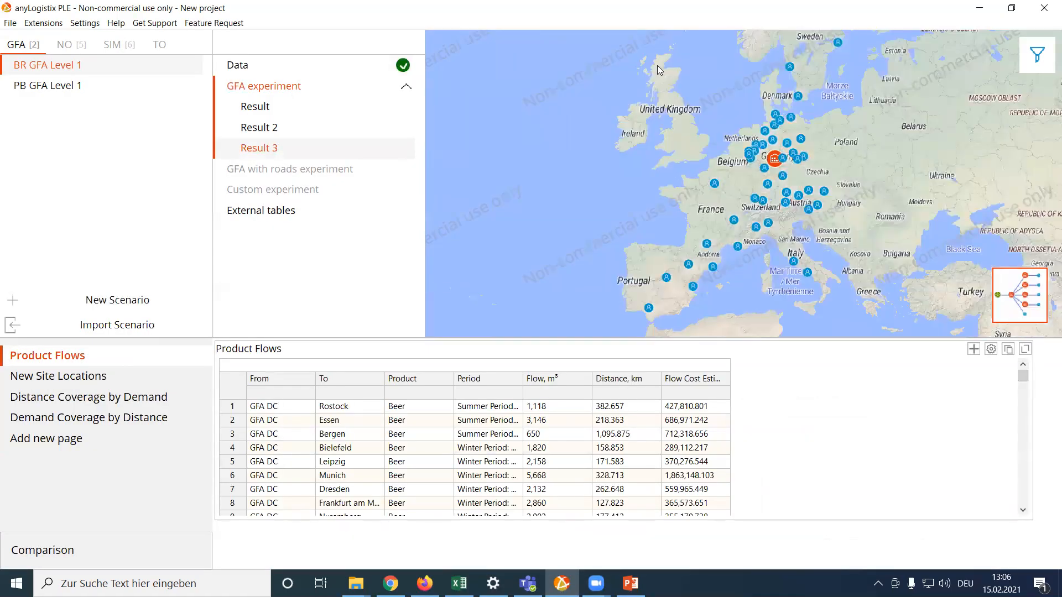
Show the connection lines between the distribution center and its customers on the result map.
{"action": "left_click", "coordinate": [1034, 57]}
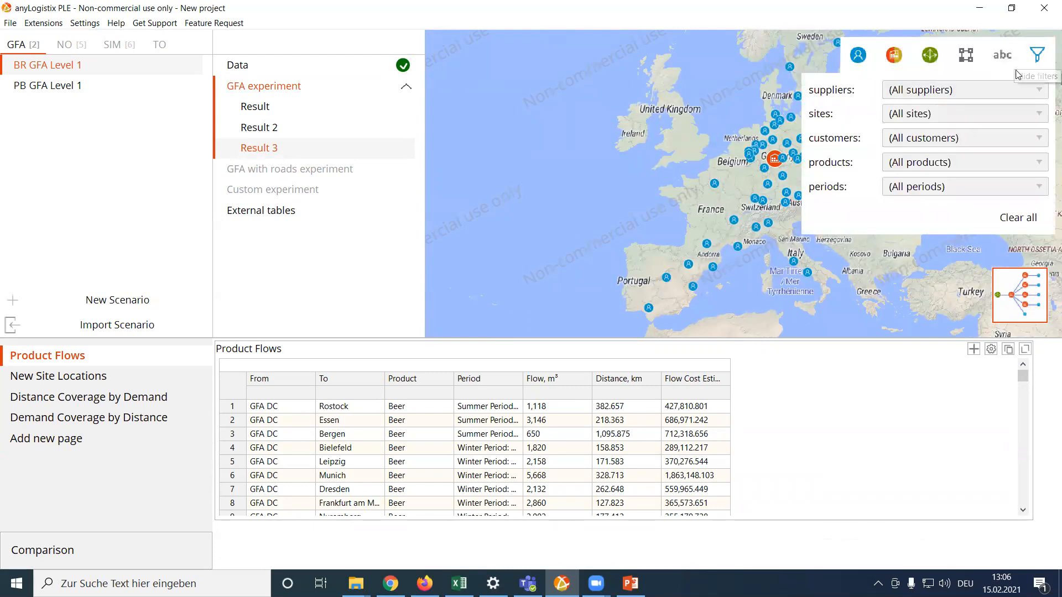
{"action": "left_click", "coordinate": [967, 56]}
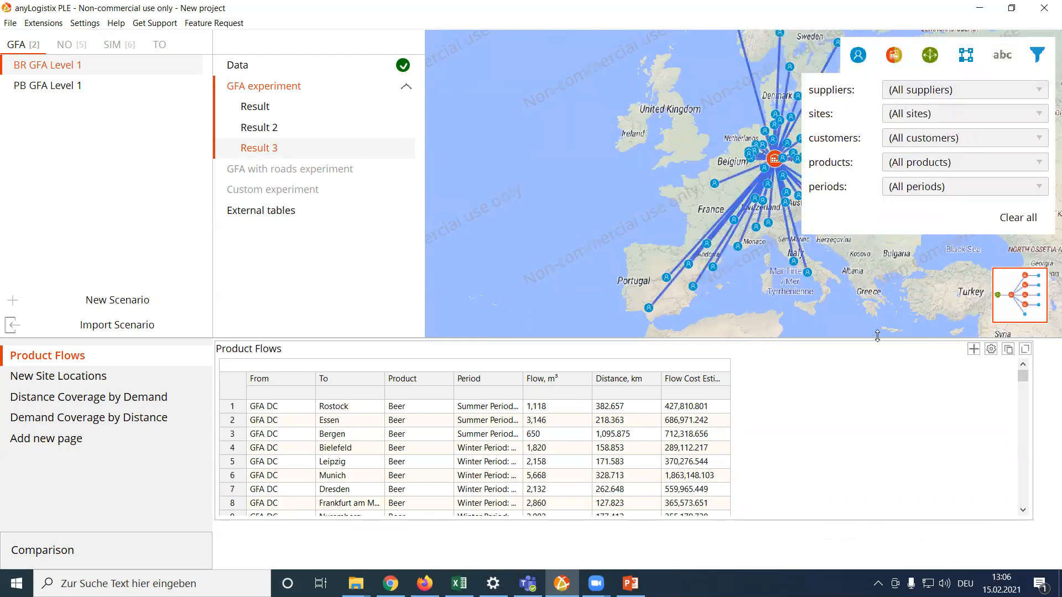
{"action": "left_click", "coordinate": [907, 304]}
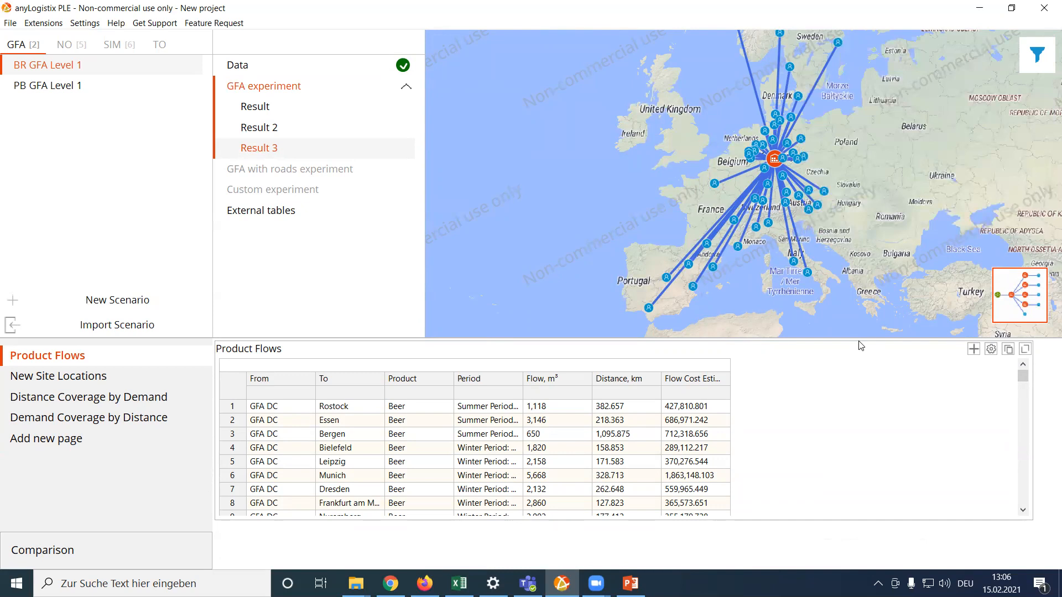
Examine the proposed distribution center's exact location in Germany and its customer connections on an enlarged result map.
{"action": "left_click_drag", "start_coordinate": [868, 338], "coordinate": [870, 463]}
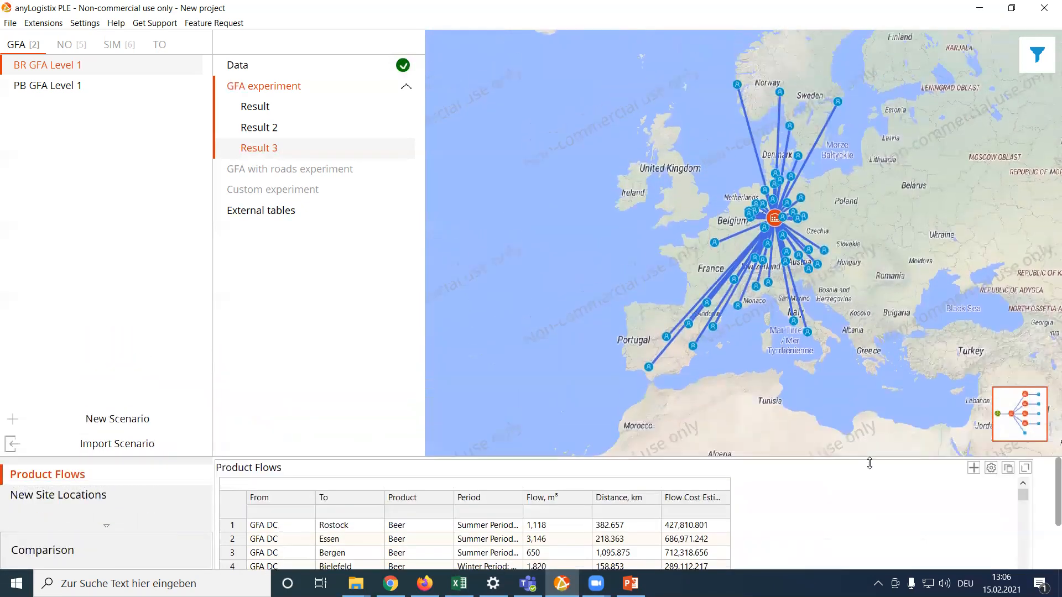
{"action": "scroll", "coordinate": [882, 277], "scroll_direction": "up", "scroll_amount": 2}
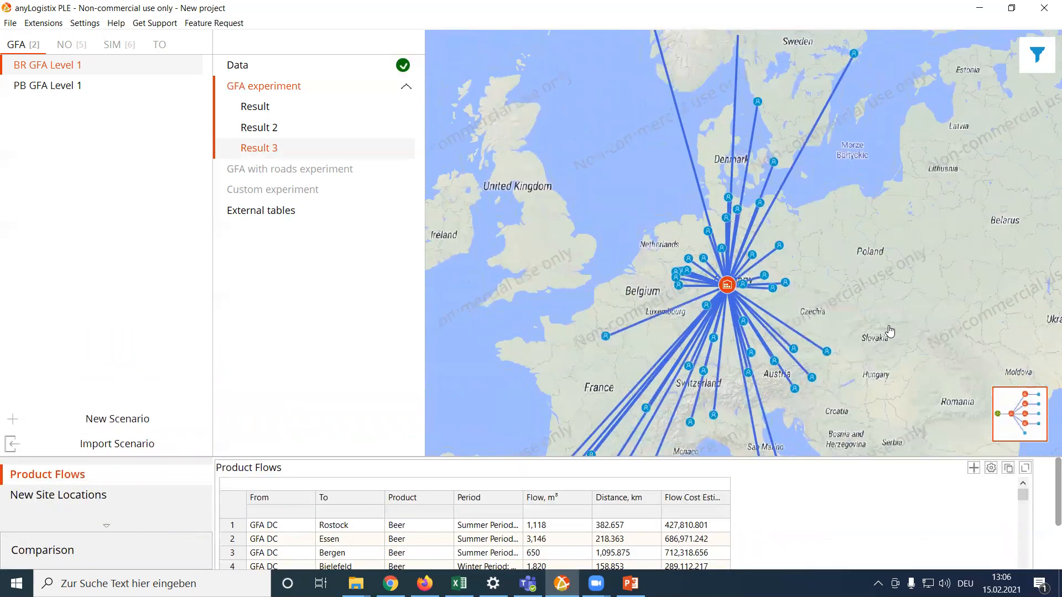
{"action": "left_click_drag", "start_coordinate": [899, 247], "coordinate": [909, 155]}
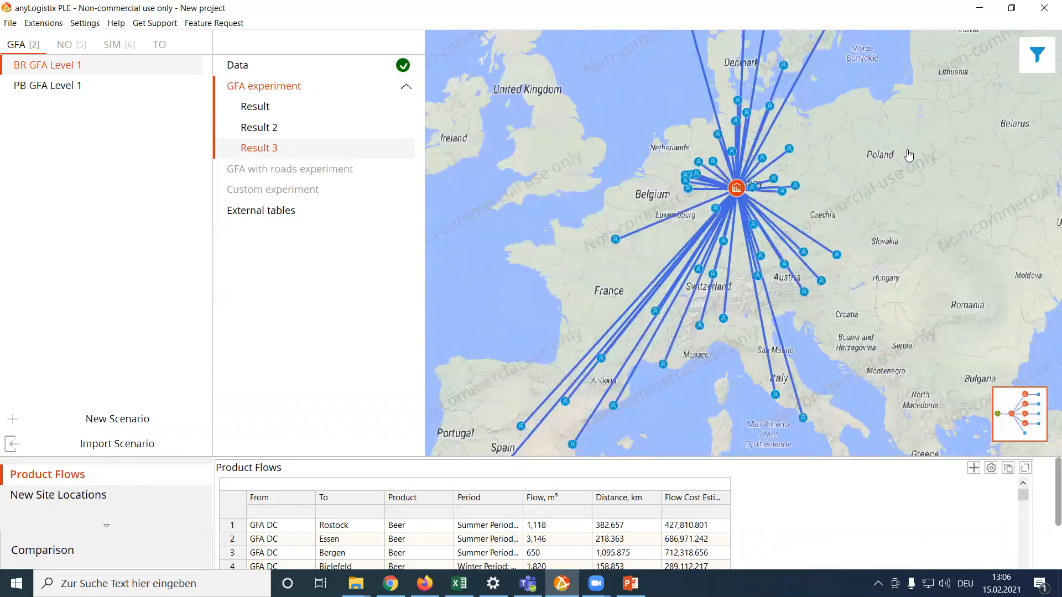
{"action": "left_click_drag", "start_coordinate": [874, 279], "coordinate": [869, 323]}
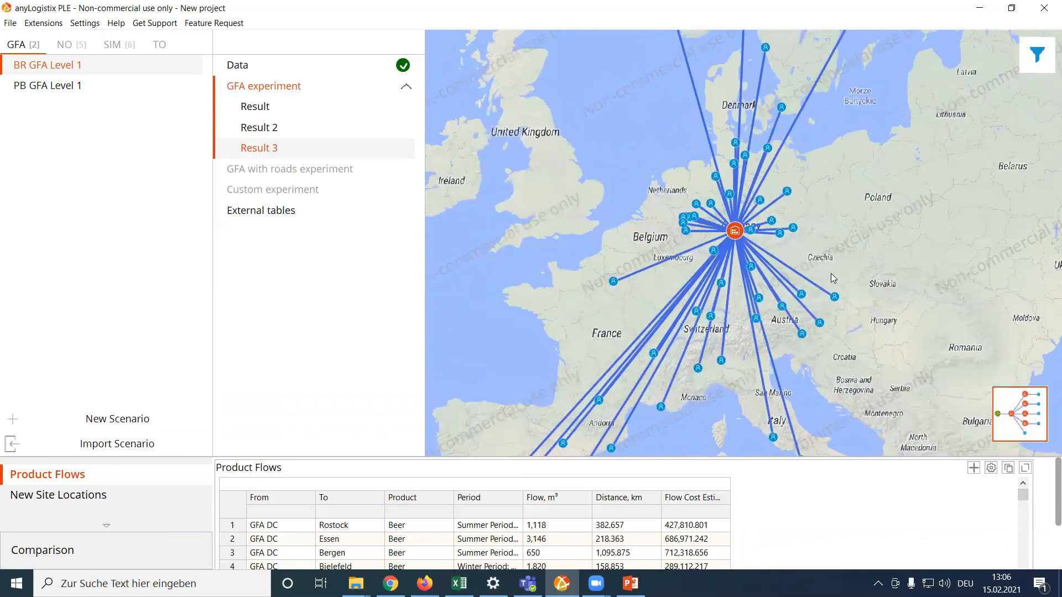
{"action": "scroll", "coordinate": [767, 257], "scroll_direction": "up", "scroll_amount": 2}
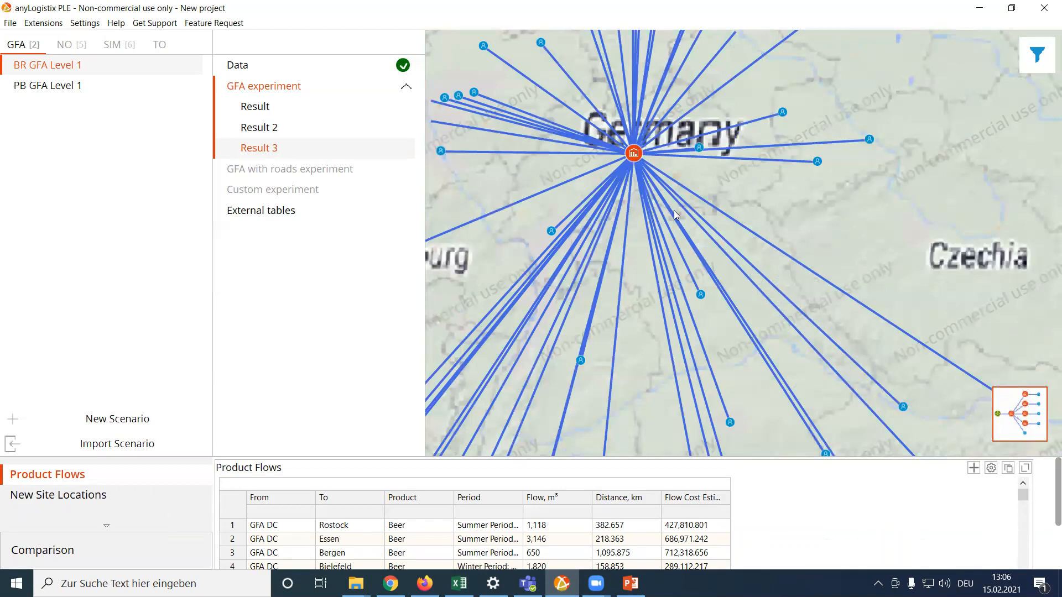
{"action": "scroll", "coordinate": [758, 228], "scroll_direction": "up", "scroll_amount": 5}
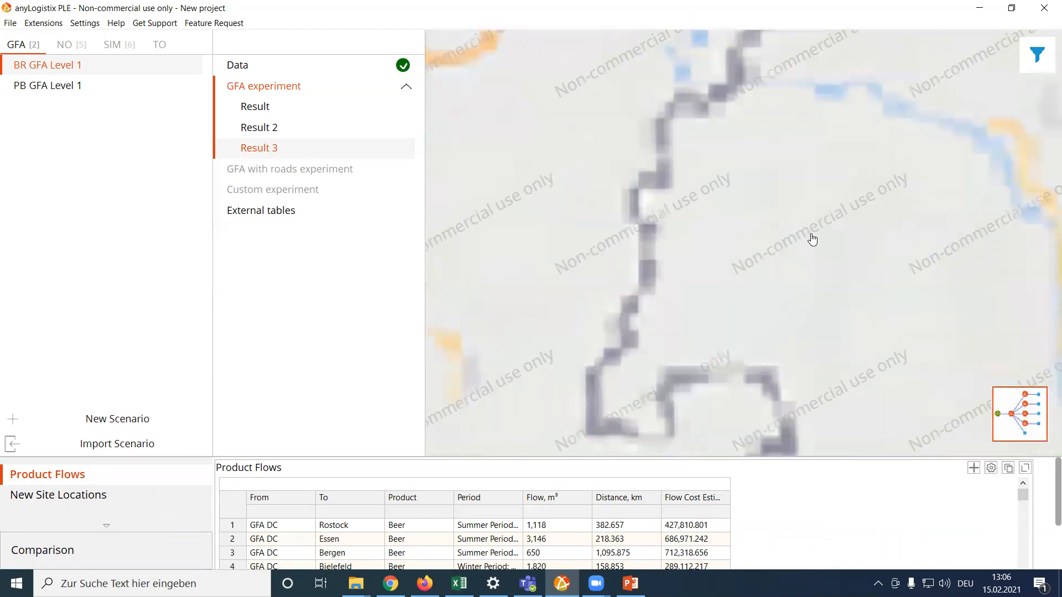
{"action": "scroll", "coordinate": [788, 196], "scroll_direction": "down", "scroll_amount": 3}
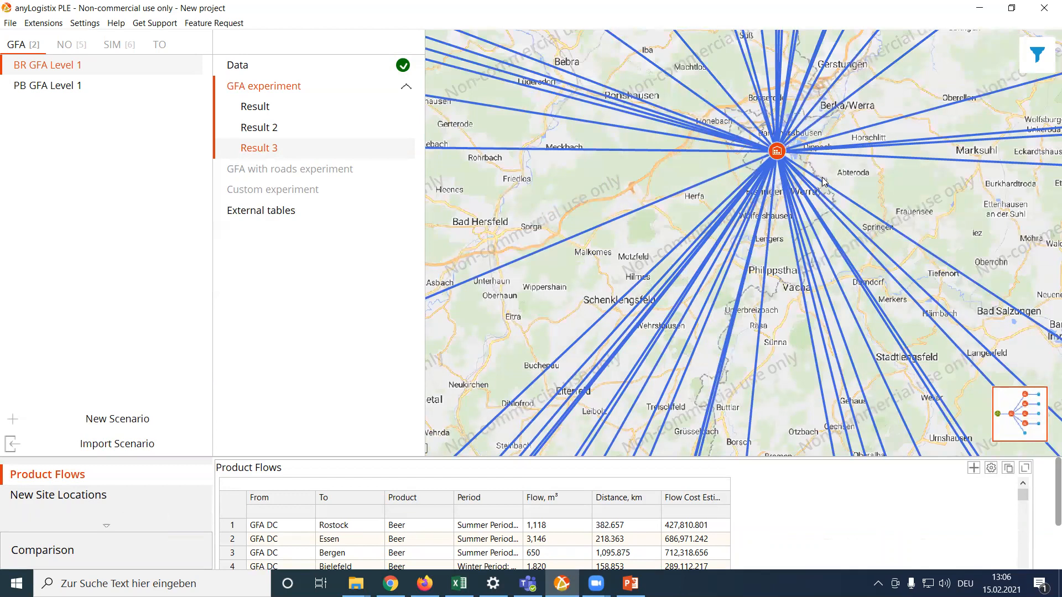
{"action": "mouse_move", "coordinate": [934, 196]}
{"action": "left_mouse_down"}
{"action": "mouse_move", "coordinate": [861, 332]}
{"action": "mouse_move", "coordinate": [823, 337]}
{"action": "left_mouse_up"}
{"action": "scroll", "coordinate": [831, 331], "scroll_direction": "down", "scroll_amount": 2}
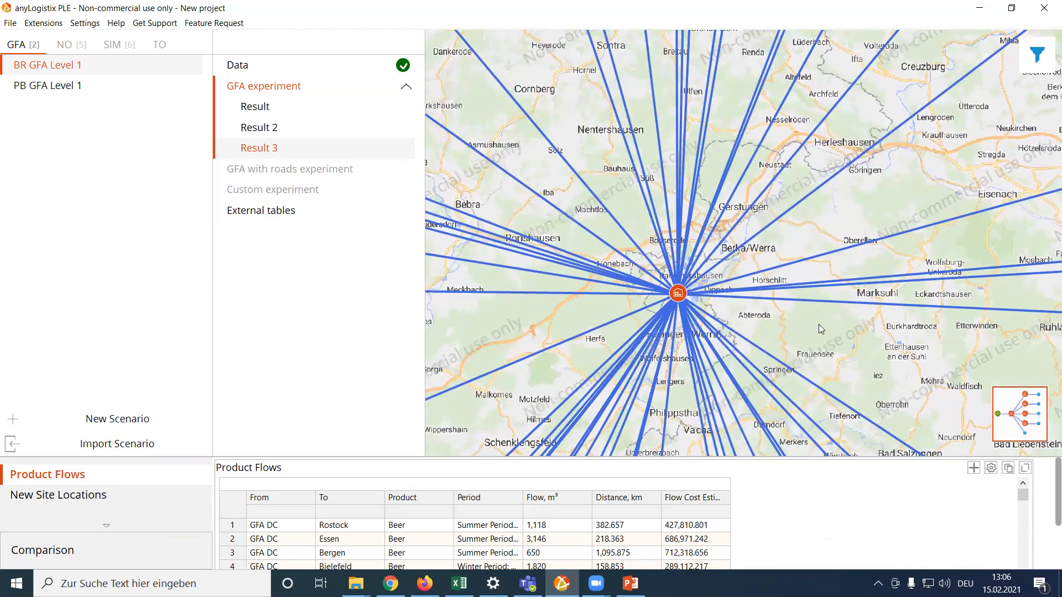
{"action": "scroll", "coordinate": [803, 315], "scroll_direction": "down", "scroll_amount": 3}
{"action": "scroll", "coordinate": [805, 320], "scroll_direction": "down", "scroll_amount": 3}
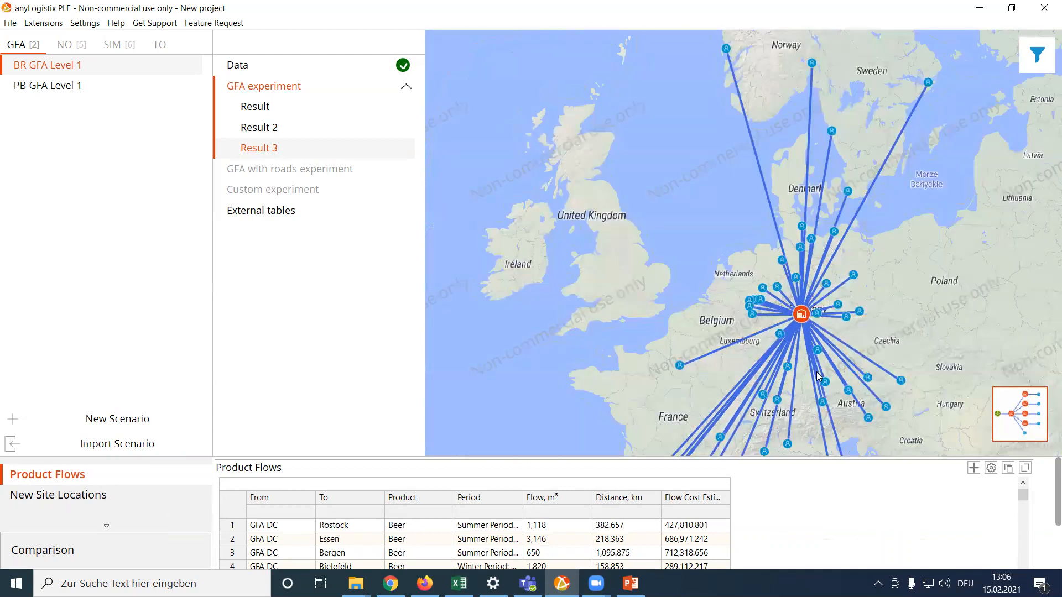
{"action": "scroll", "coordinate": [905, 338], "scroll_direction": "down", "scroll_amount": 1}
{"action": "left_click_drag", "start_coordinate": [943, 344], "coordinate": [886, 253]}
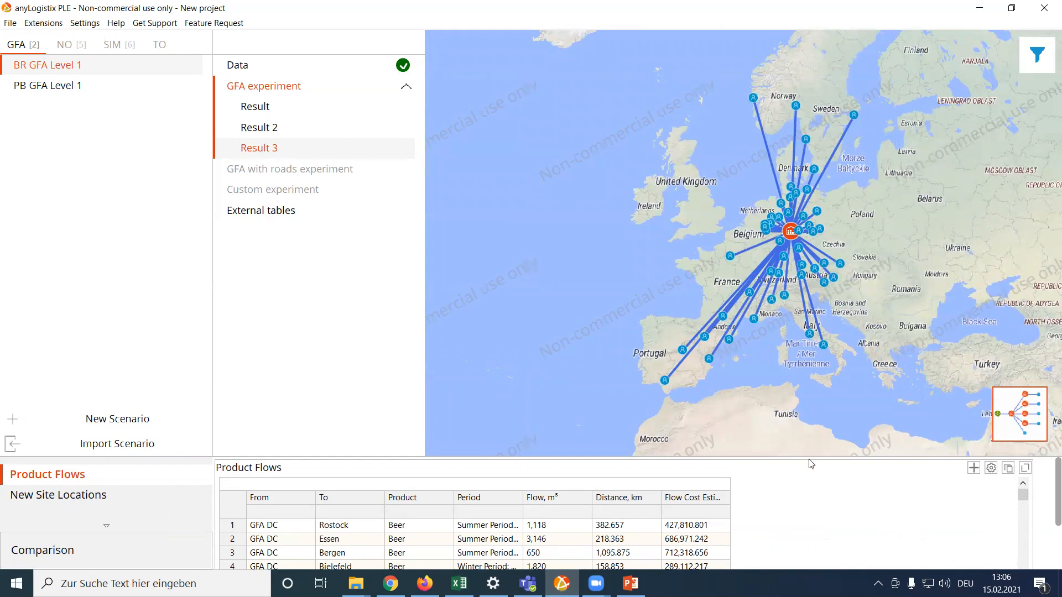
Group the Product Flows table by Product and widen the Flow Cost Estimation column in the enlarged table to show its full heading.
{"action": "left_click_drag", "start_coordinate": [820, 459], "coordinate": [791, 330]}
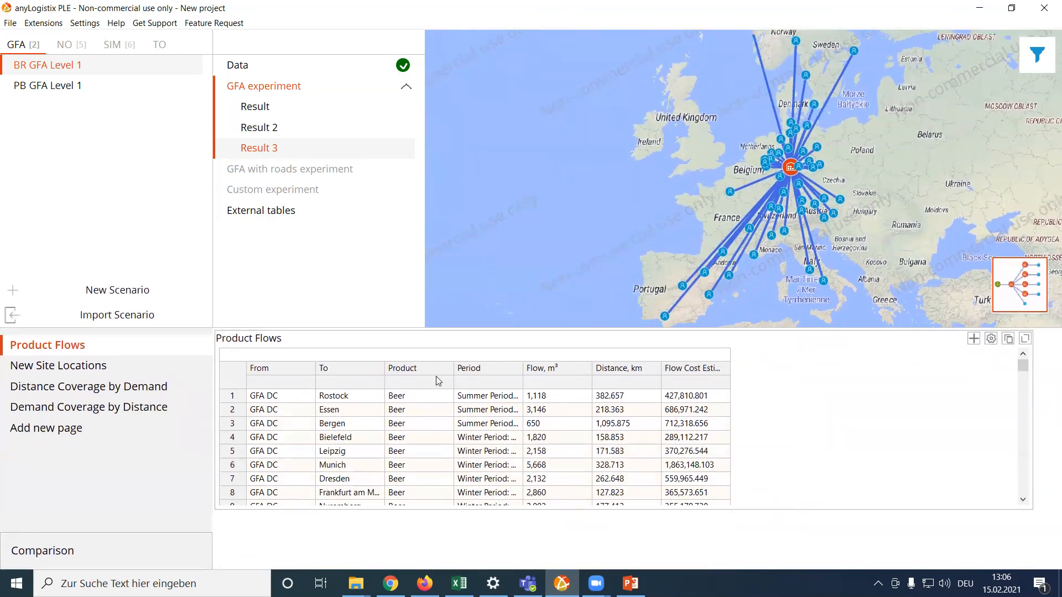
{"action": "left_click_drag", "start_coordinate": [412, 369], "coordinate": [415, 356]}
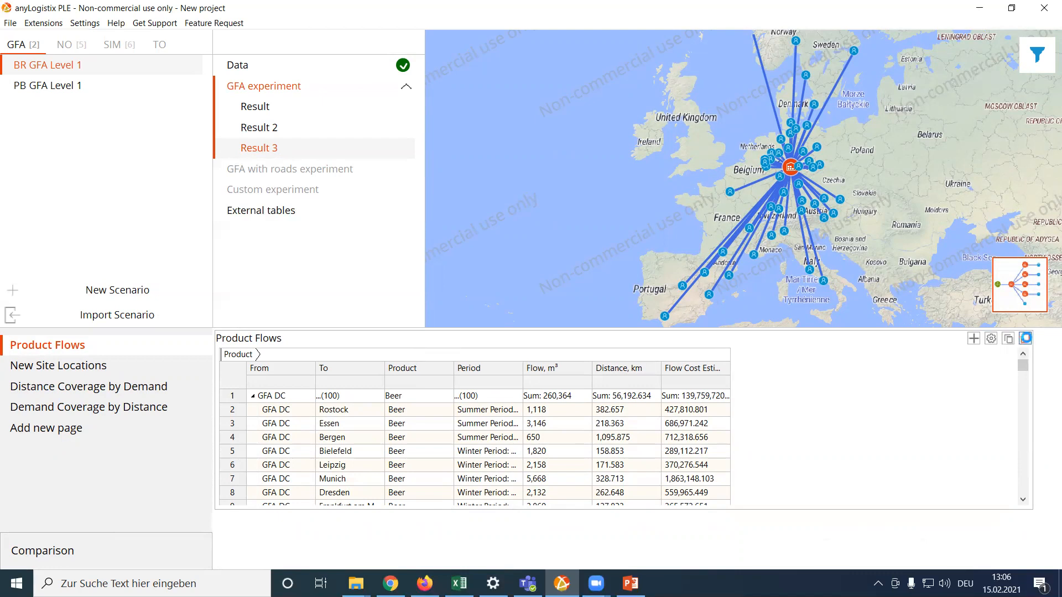
{"action": "left_click", "coordinate": [1025, 338]}
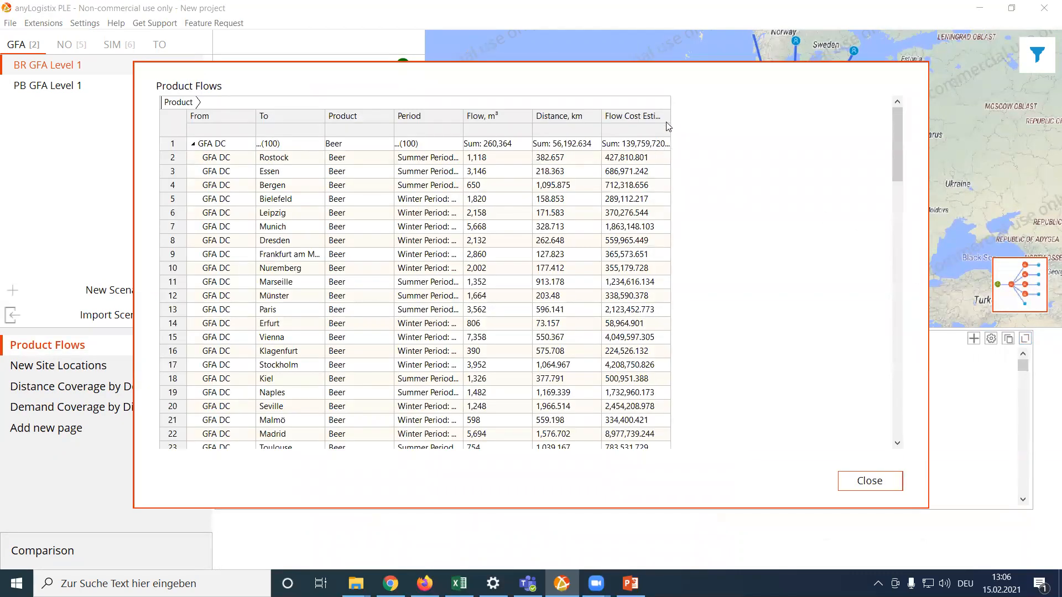
{"action": "left_click_drag", "start_coordinate": [670, 124], "coordinate": [738, 124]}
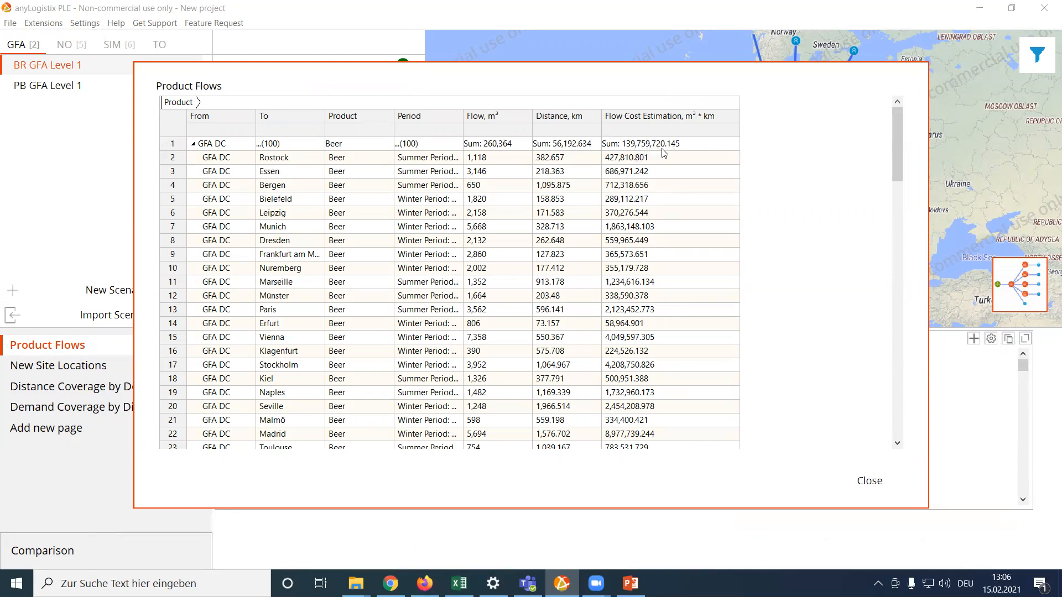
{"action": "left_click", "coordinate": [883, 487]}
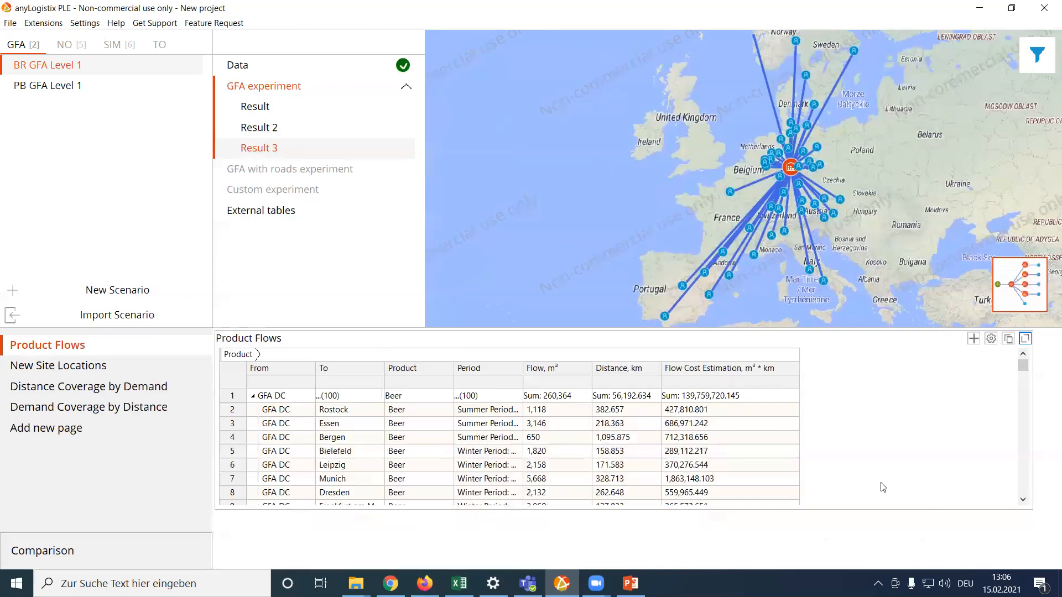
{"action": "left_click_drag", "start_coordinate": [859, 331], "coordinate": [858, 390]}
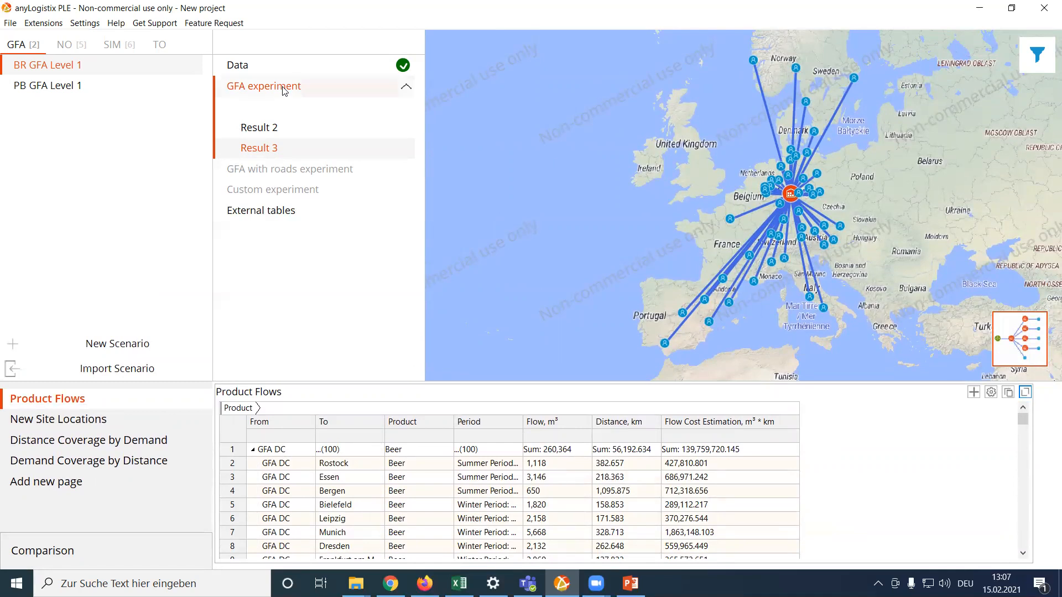
Set the number of sites to 5 in the GFA experiment and run it again.
{"action": "left_click", "coordinate": [283, 91]}
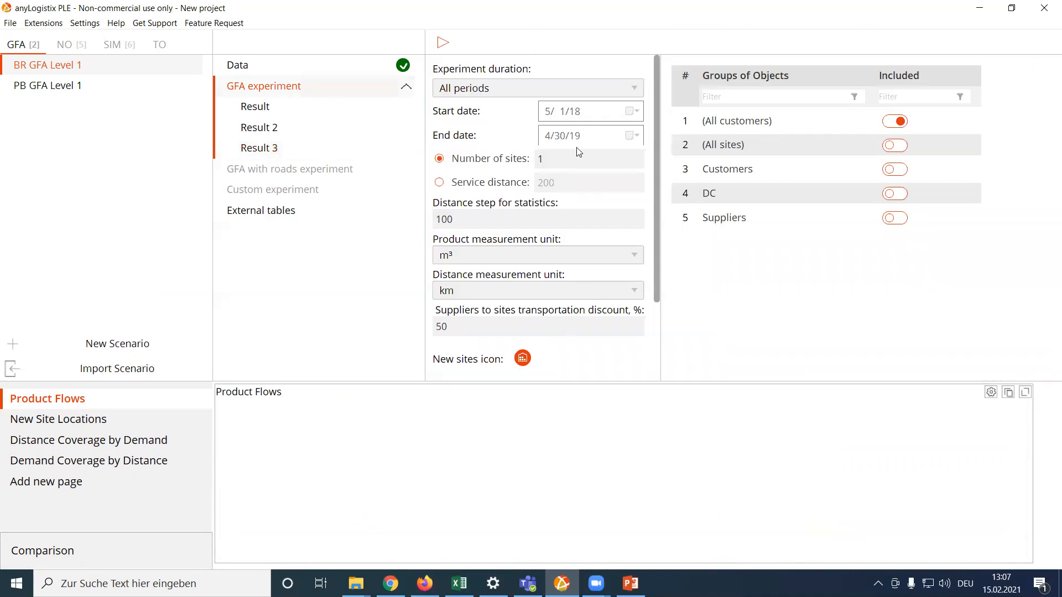
{"action": "double_click", "coordinate": [541, 159]}
{"action": "type", "text": "5"}
{"action": "left_click", "coordinate": [443, 43]}
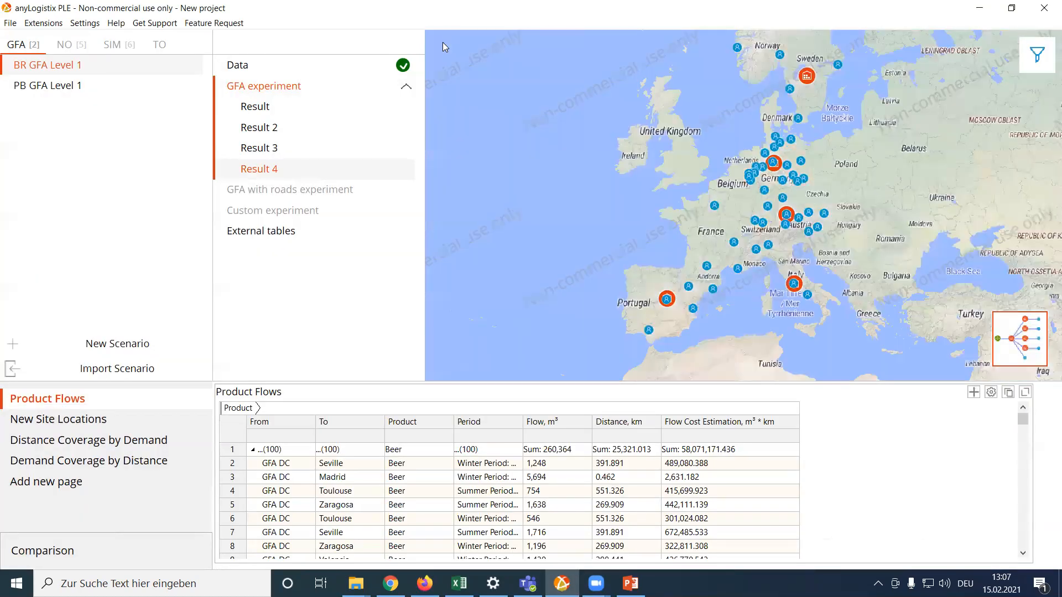
Show the connection lines between the five proposed distribution centers and their customers on the result map.
{"action": "left_click", "coordinate": [1038, 54]}
{"action": "left_click", "coordinate": [970, 59]}
{"action": "left_click", "coordinate": [941, 422]}
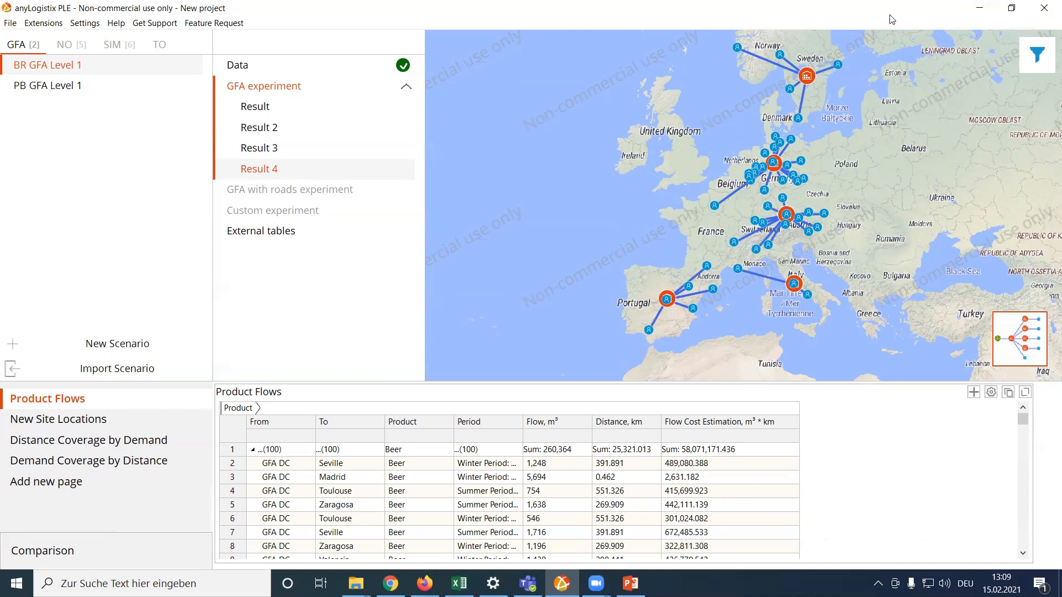
Open the network optimization scenario BR NO Advanced Solution and review its Facility Expenses table among the tables in use.
{"action": "left_click", "coordinate": [66, 44]}
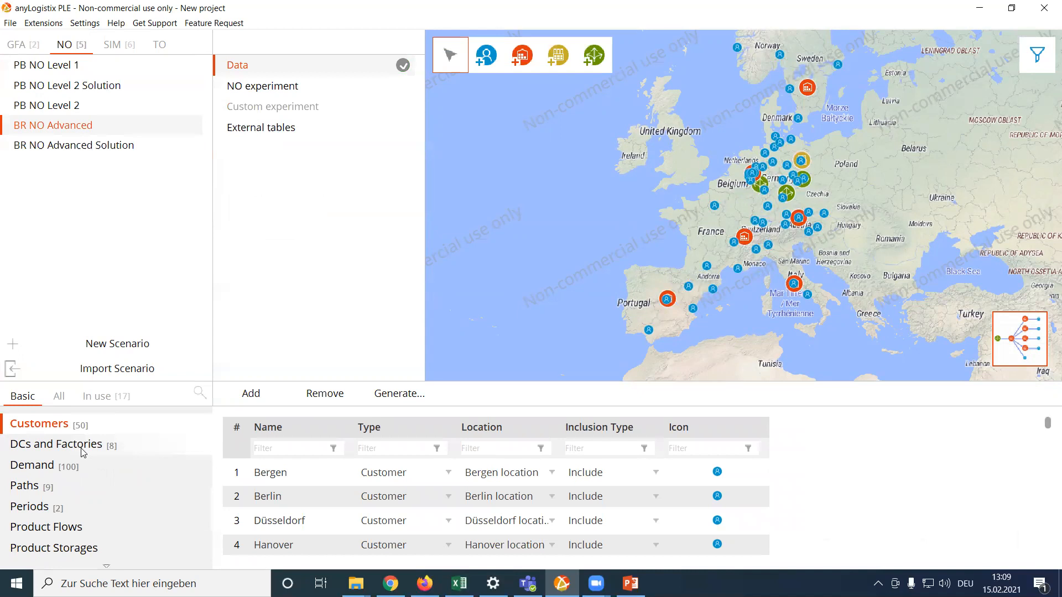
{"action": "left_click", "coordinate": [98, 146]}
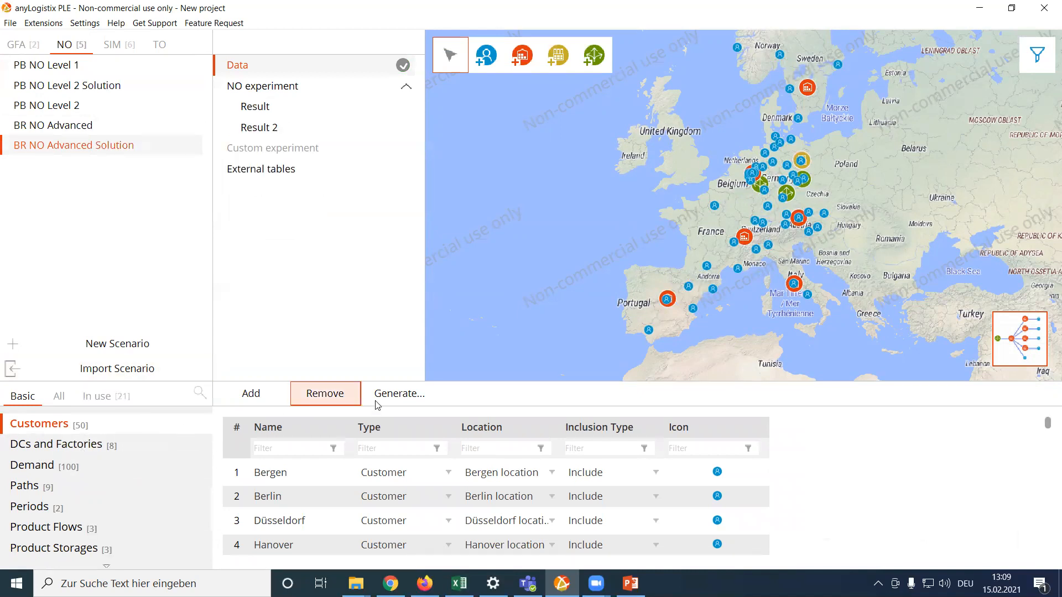
{"action": "left_click_drag", "start_coordinate": [480, 352], "coordinate": [480, 265]}
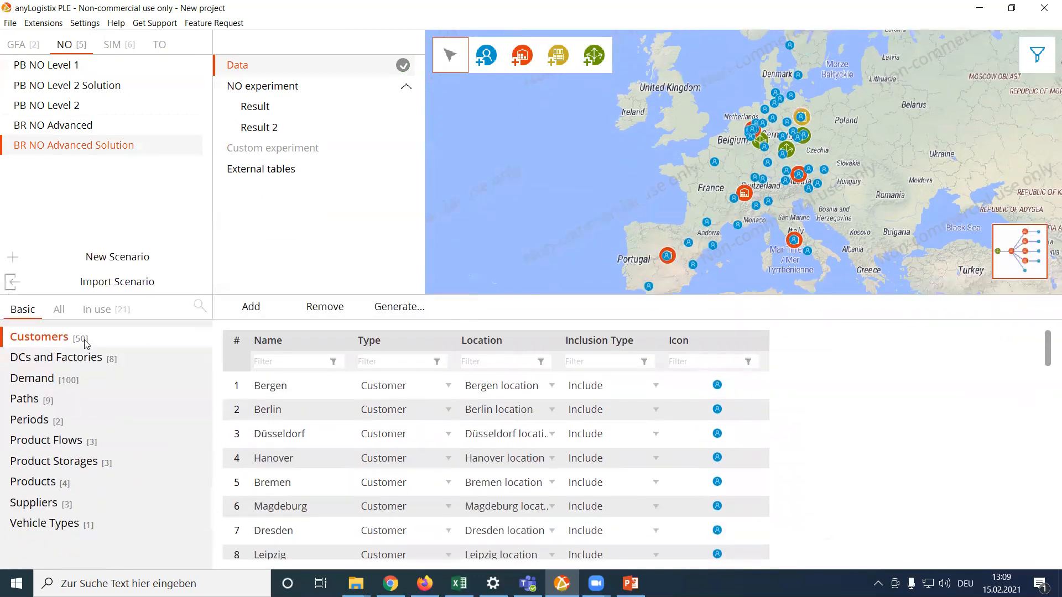
{"action": "left_click", "coordinate": [105, 310]}
{"action": "left_click", "coordinate": [55, 421]}
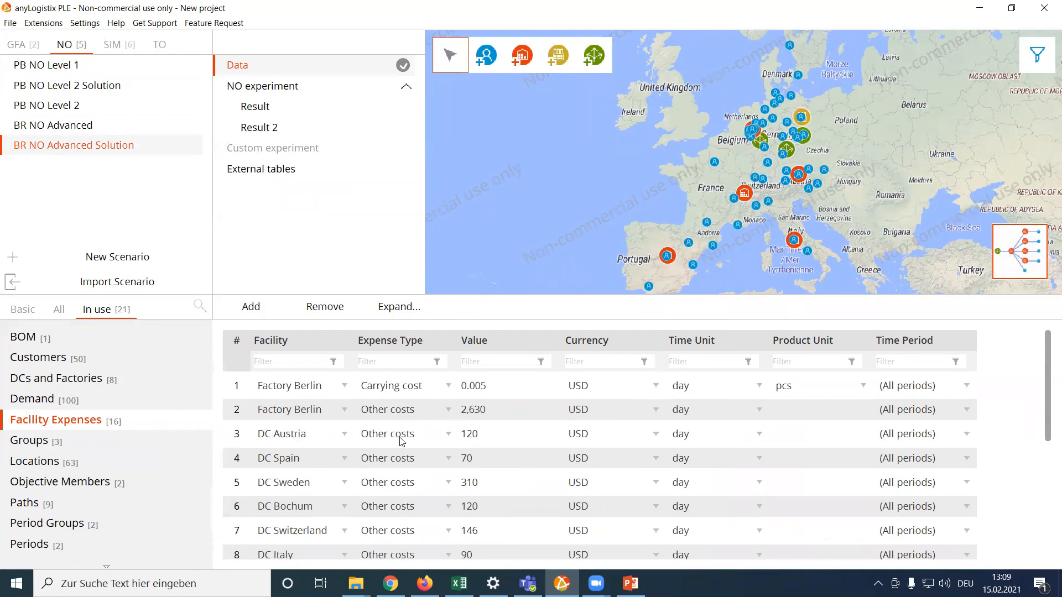
Run the NO experiment and widen the Sites column of the optimization results to show the full site names.
{"action": "left_click", "coordinate": [282, 89]}
{"action": "left_click", "coordinate": [443, 47]}
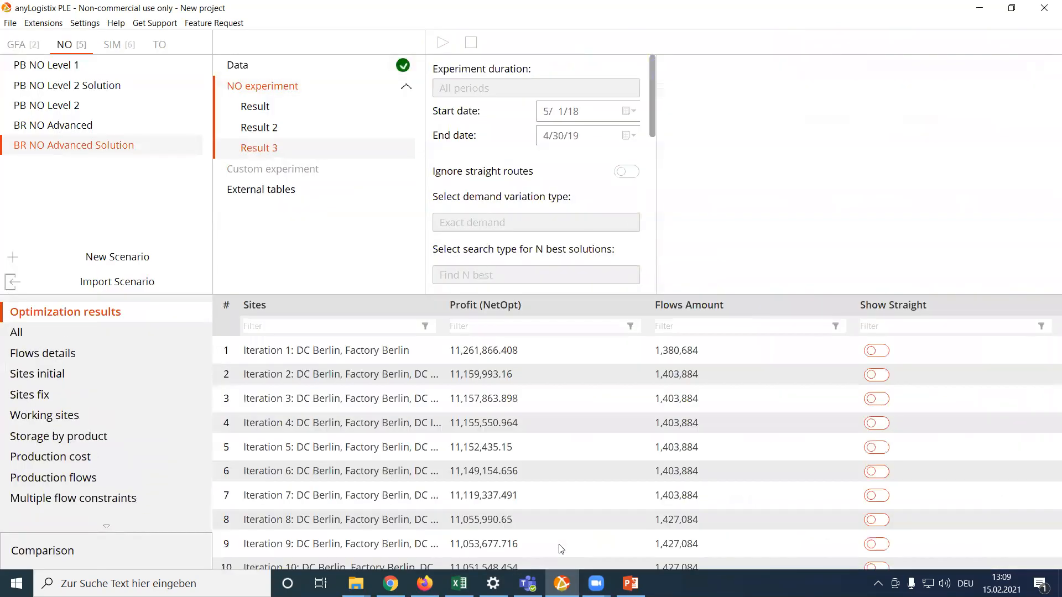
{"action": "left_click_drag", "start_coordinate": [447, 309], "coordinate": [623, 308]}
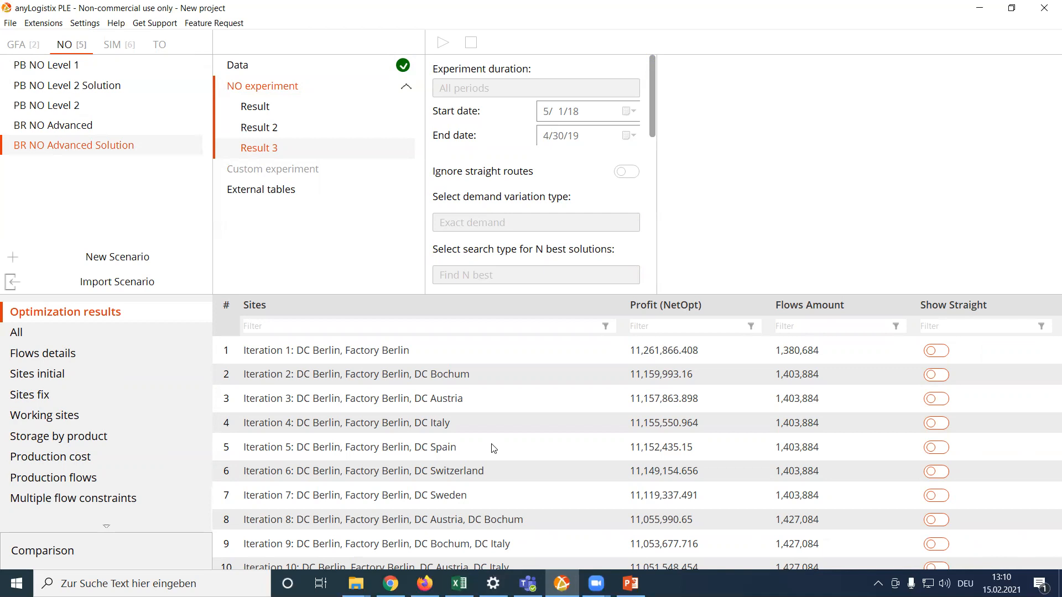
Display the Iteration 5 network (DC Berlin, Factory Berlin, DC Spain) as a structure diagram and on the map with connection lines.
{"action": "left_click", "coordinate": [320, 451]}
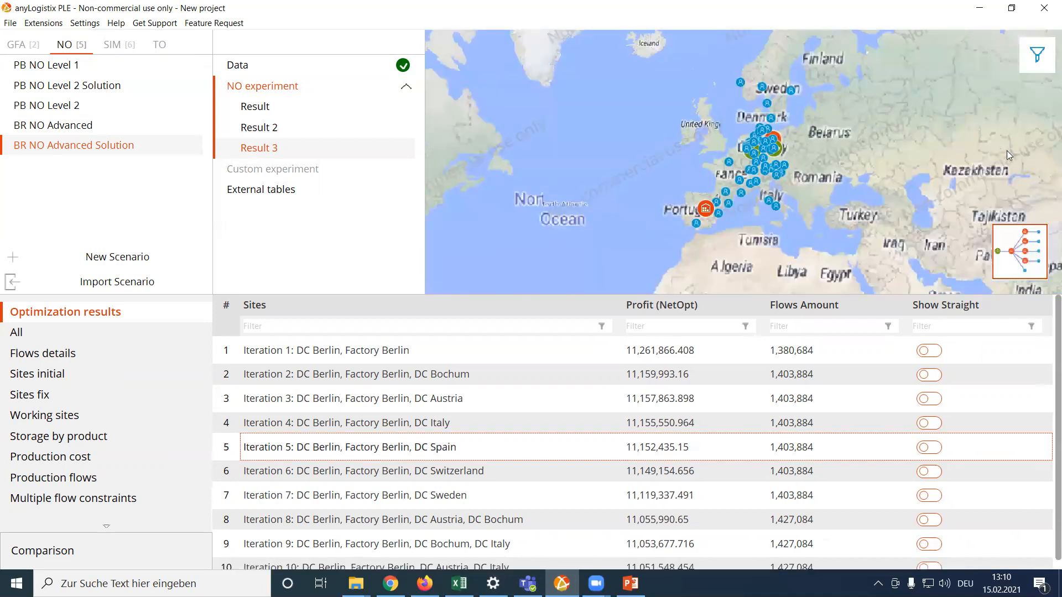
{"action": "left_click", "coordinate": [1005, 237]}
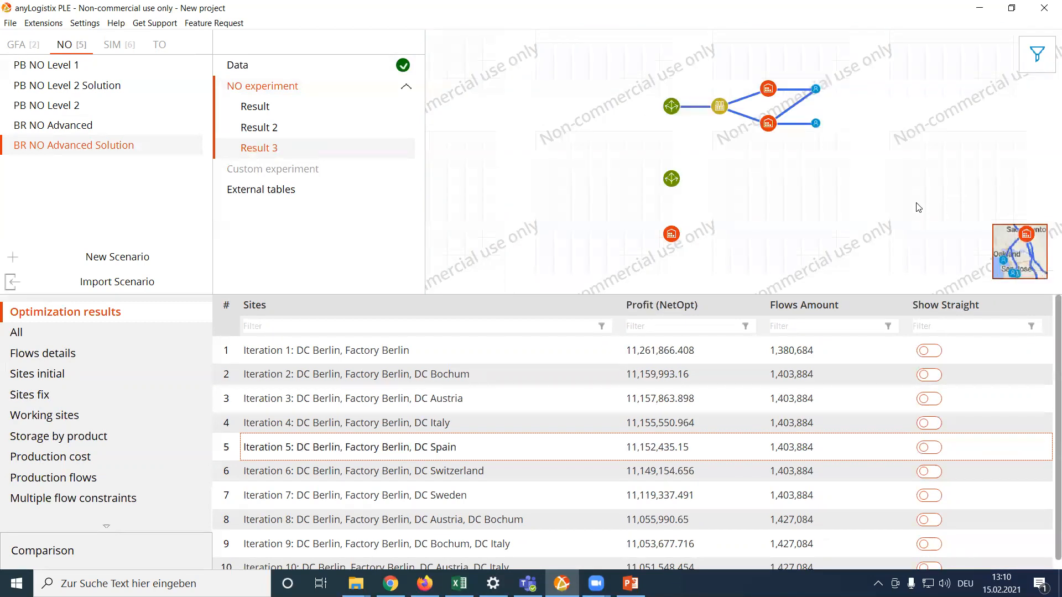
{"action": "left_click", "coordinate": [1020, 250]}
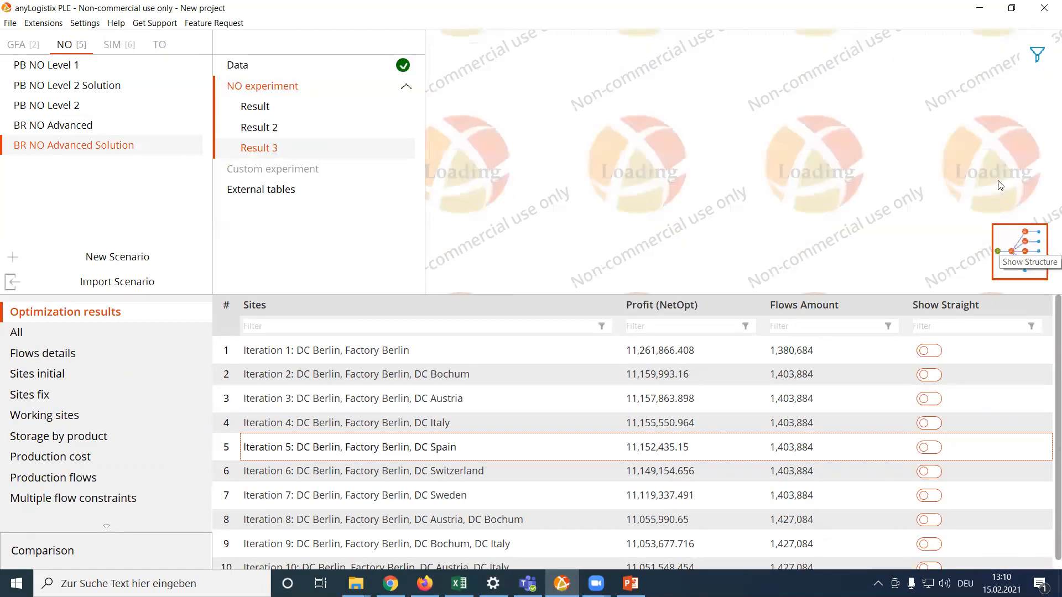
{"action": "left_click", "coordinate": [1023, 69]}
{"action": "left_click", "coordinate": [1023, 68]}
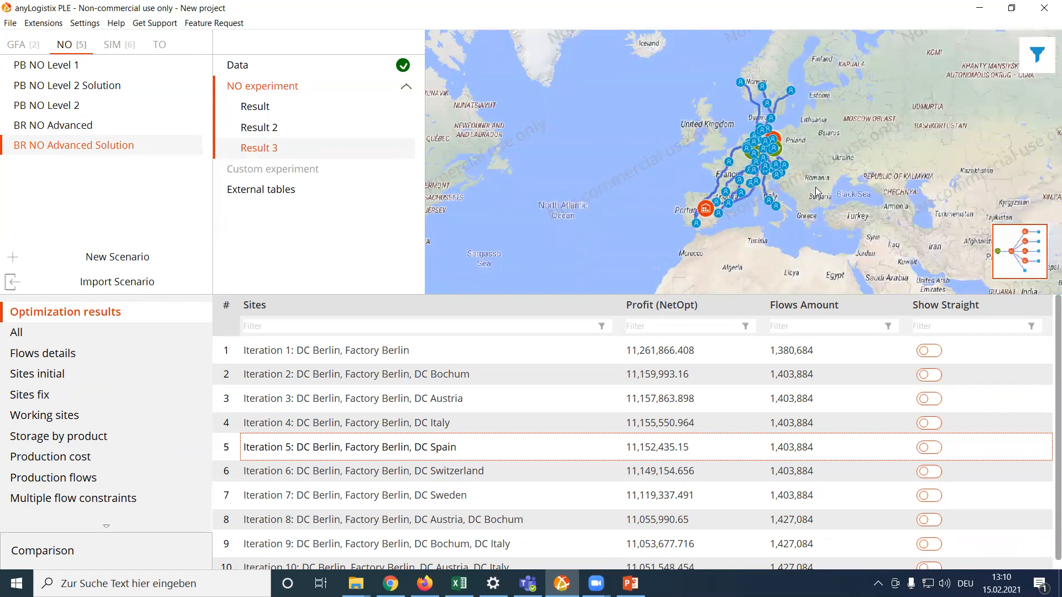
{"action": "scroll", "coordinate": [815, 187], "scroll_direction": "up", "scroll_amount": 2}
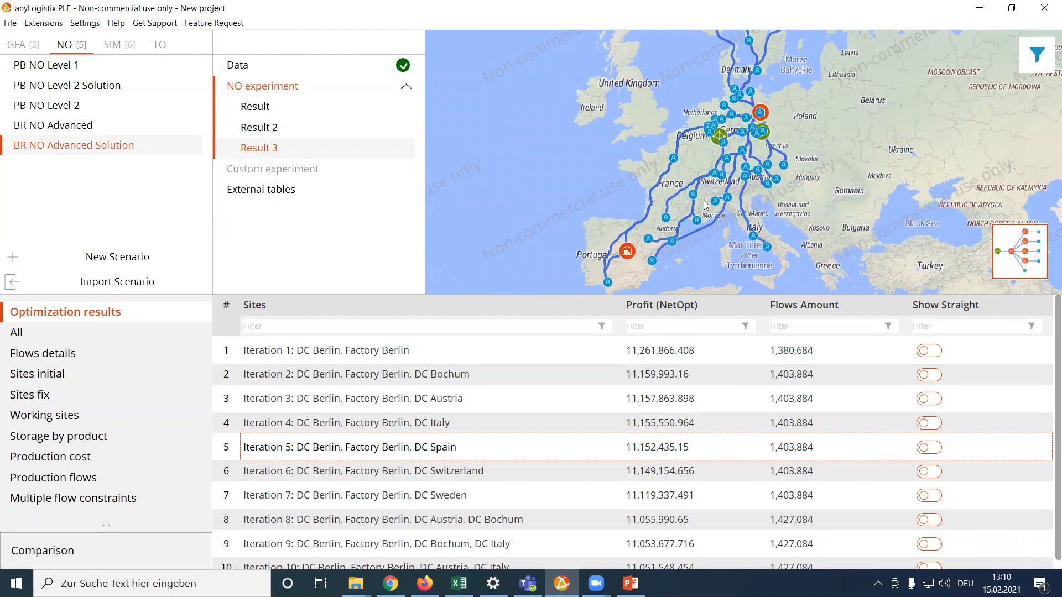
Open the simulation scenario BR SIM Advanced Disruption Risk and set the inclusion type of DC Spain to Exclude.
{"action": "left_click", "coordinate": [126, 49]}
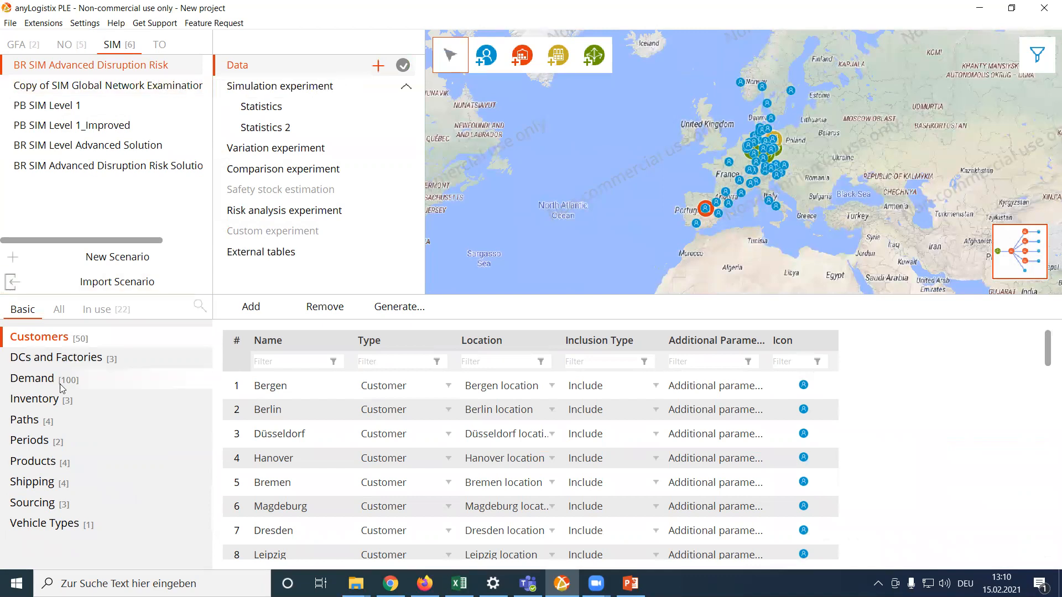
{"action": "left_click", "coordinate": [66, 361]}
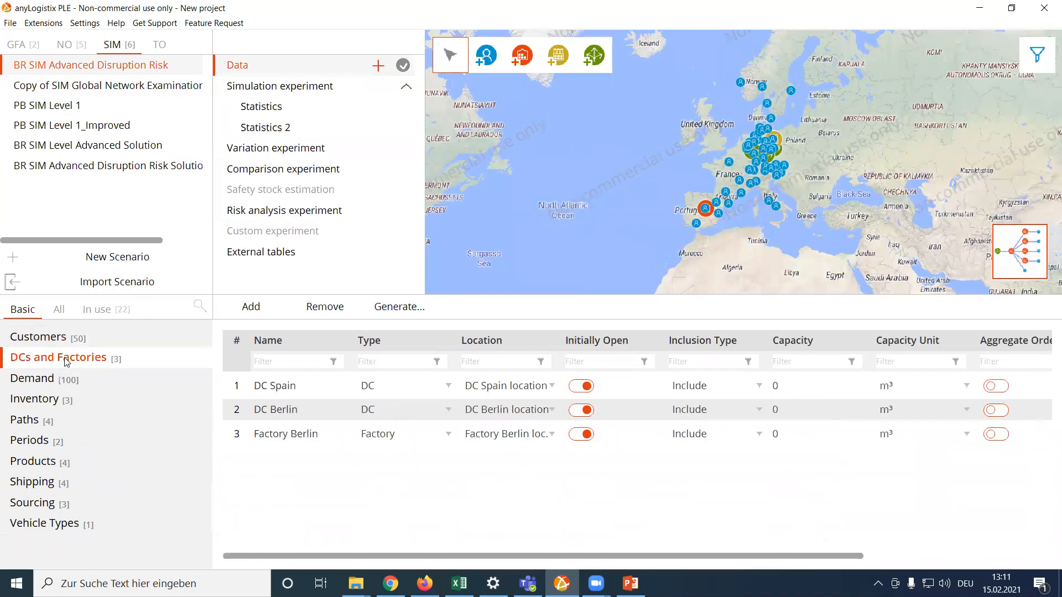
{"action": "left_click", "coordinate": [587, 390]}
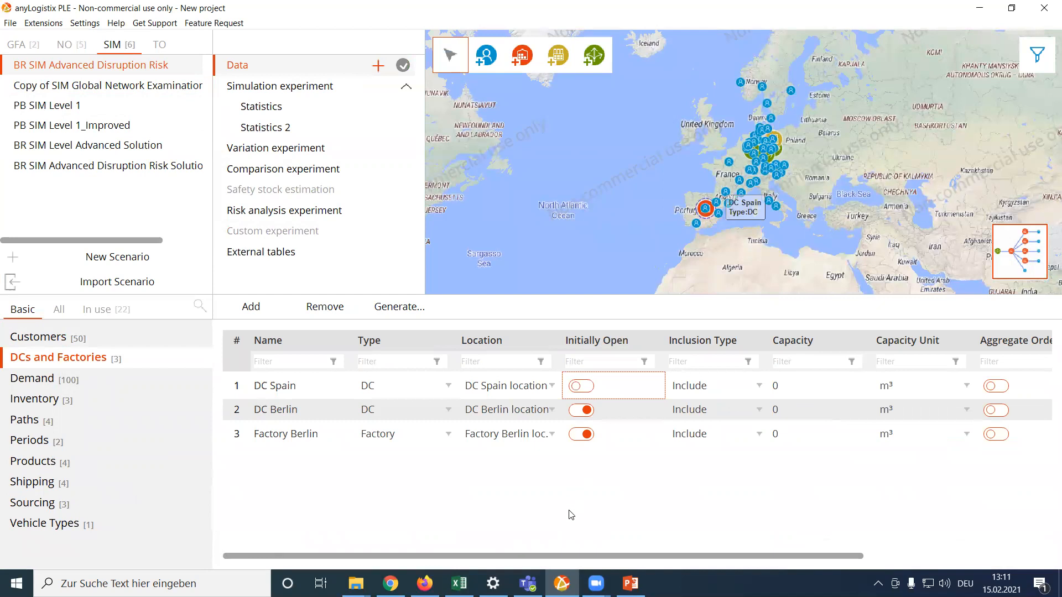
{"action": "left_click", "coordinate": [580, 389]}
{"action": "left_click", "coordinate": [730, 388]}
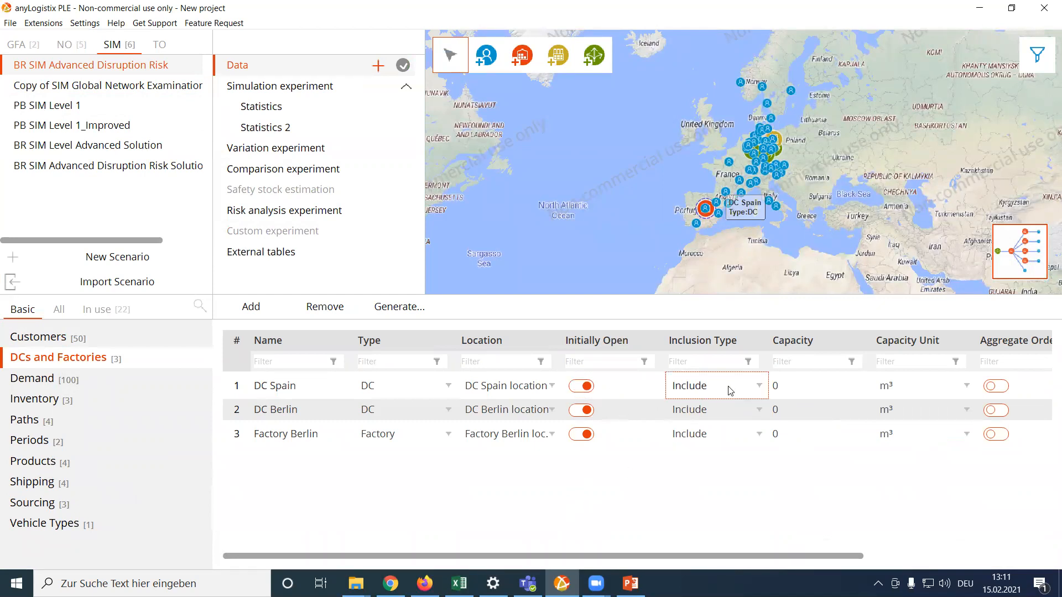
{"action": "left_click", "coordinate": [711, 425]}
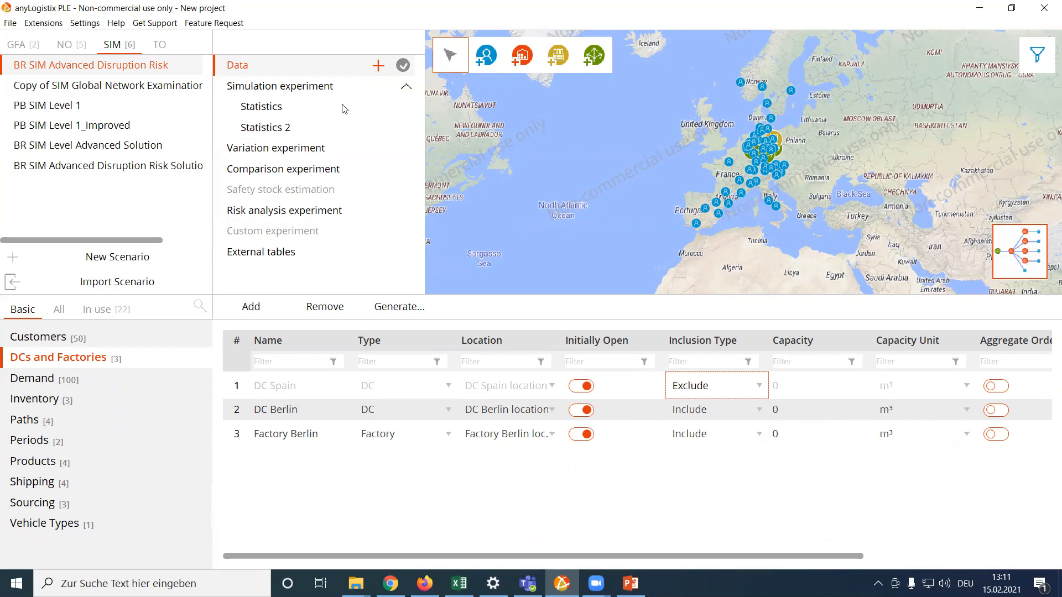
Run the simulation experiment without DC Spain at maximum speed.
{"action": "left_click", "coordinate": [275, 88]}
{"action": "left_click", "coordinate": [442, 45]}
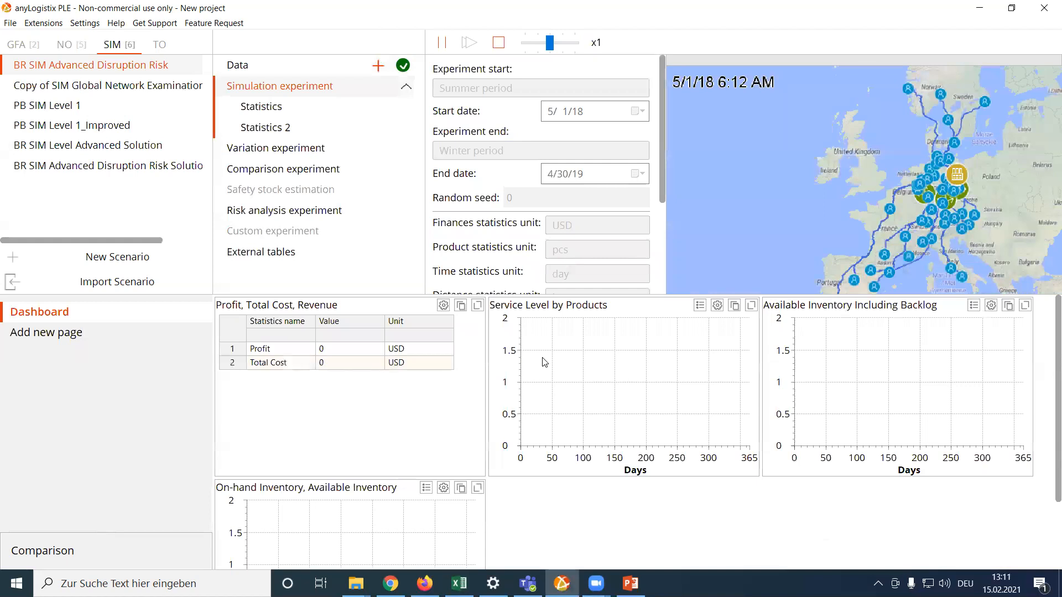
{"action": "left_click_drag", "start_coordinate": [549, 43], "coordinate": [575, 43]}
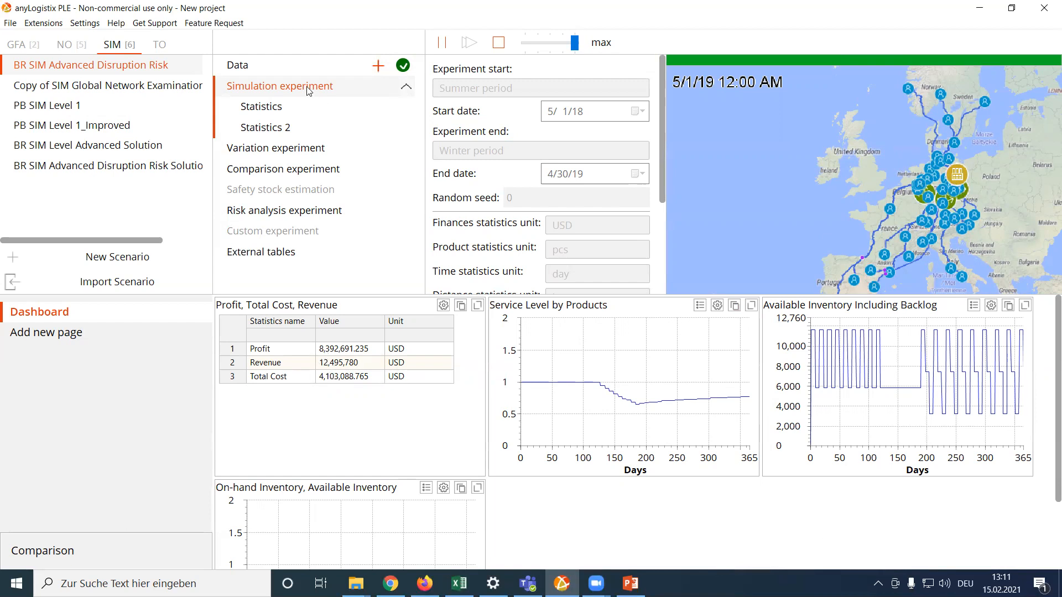
Set the inclusion type of DC Spain back to Include in the DCs and Factories table.
{"action": "left_click", "coordinate": [244, 68]}
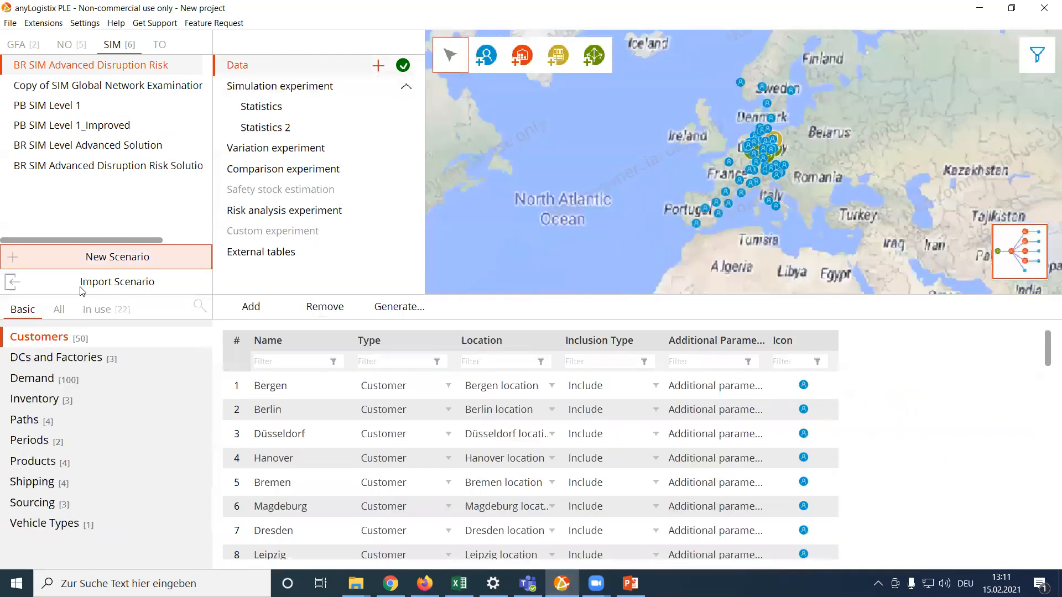
{"action": "left_click", "coordinate": [51, 359]}
{"action": "left_click", "coordinate": [676, 390]}
{"action": "left_click", "coordinate": [755, 390]}
{"action": "left_click", "coordinate": [714, 404]}
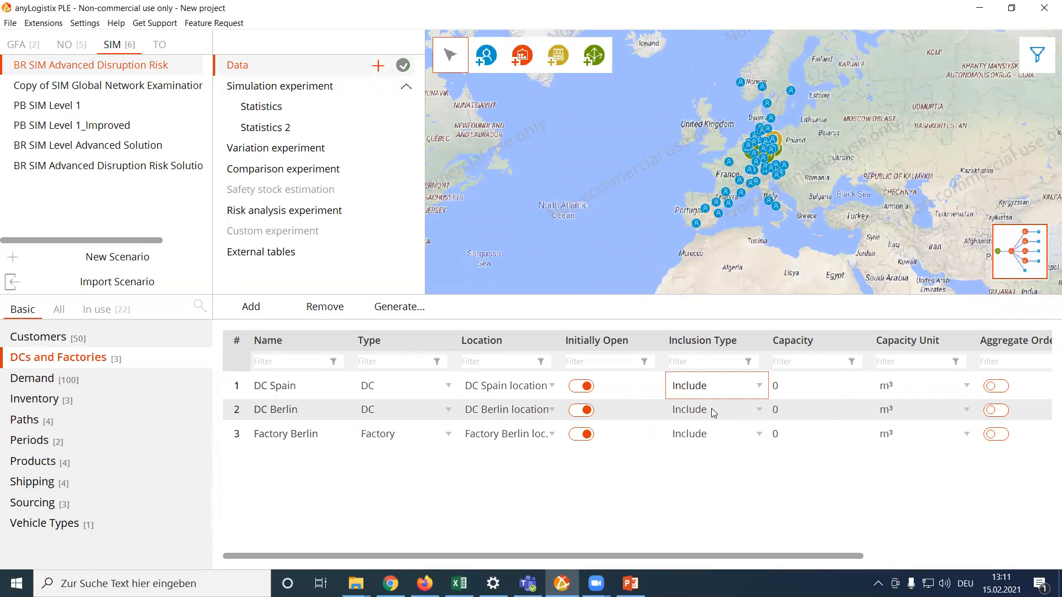
Stop the previous simulation run and rerun the experiment with DC Spain included at maximum speed.
{"action": "left_click", "coordinate": [287, 87]}
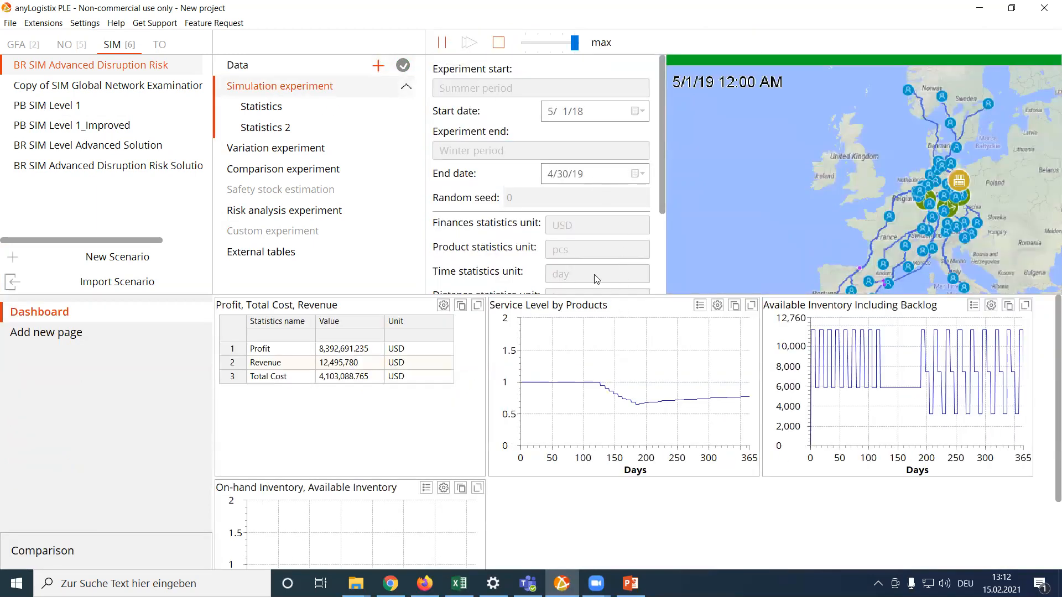
{"action": "left_click", "coordinate": [497, 44]}
{"action": "key", "text": "Return"}
{"action": "left_click", "coordinate": [442, 43]}
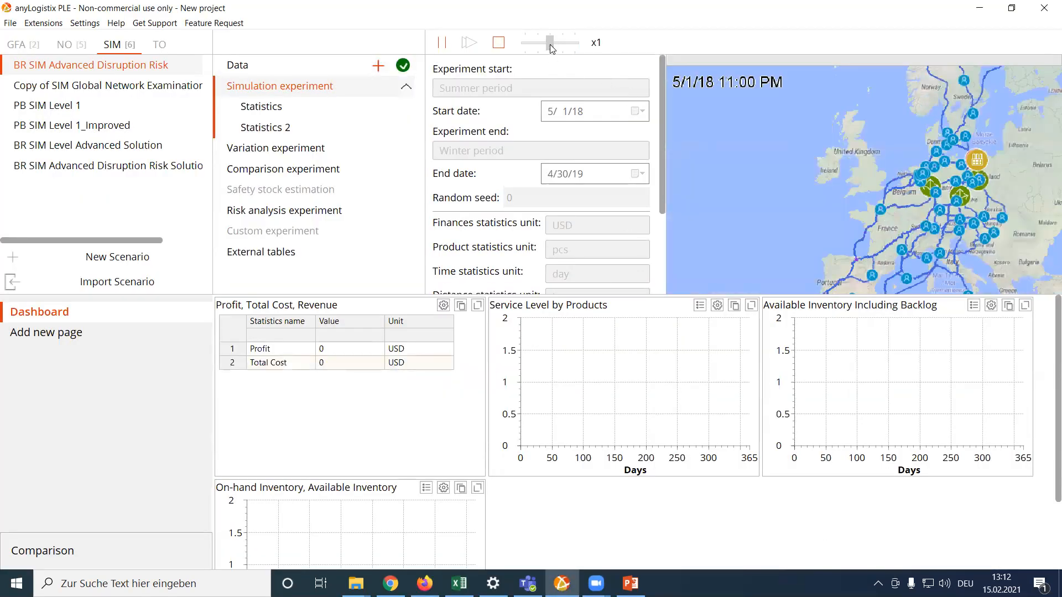
{"action": "left_click_drag", "start_coordinate": [550, 44], "coordinate": [579, 45]}
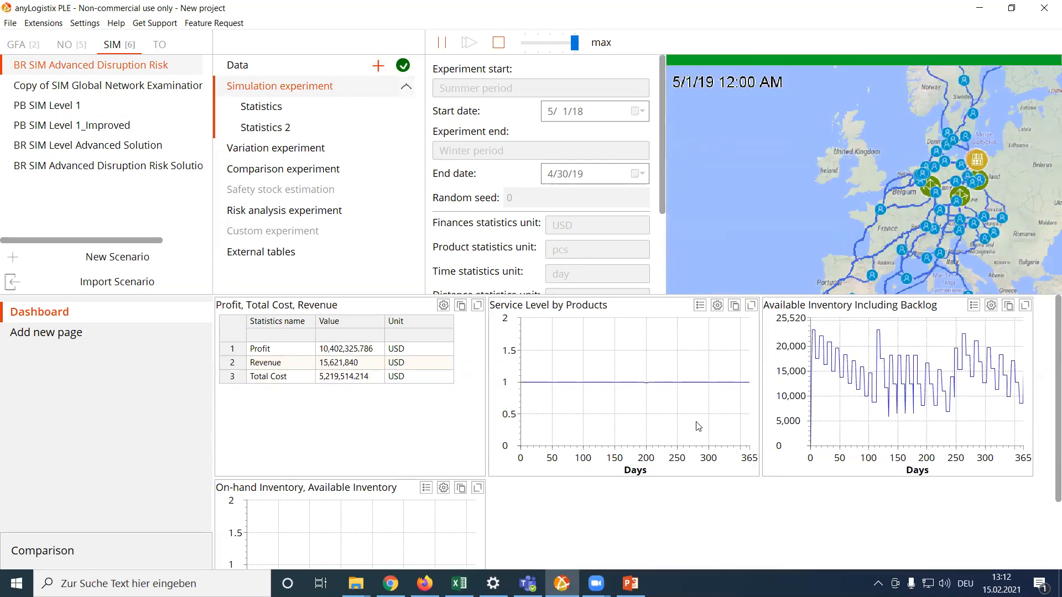
Examine the enlarged Service Level by Products chart and the network around DC Spain on an enlarged simulation map.
{"action": "left_click", "coordinate": [751, 305]}
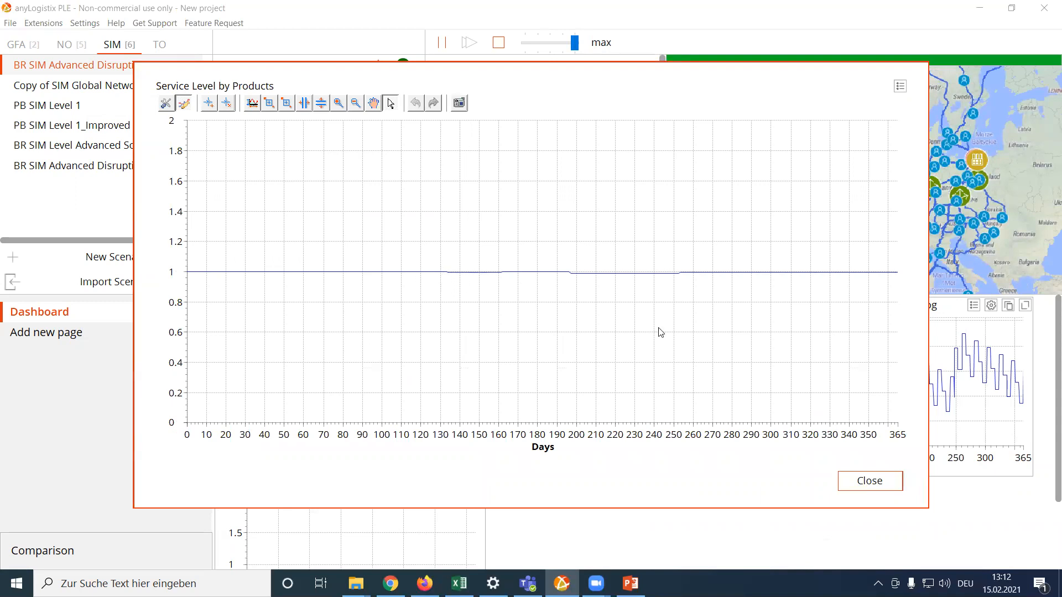
{"action": "left_click", "coordinate": [870, 482]}
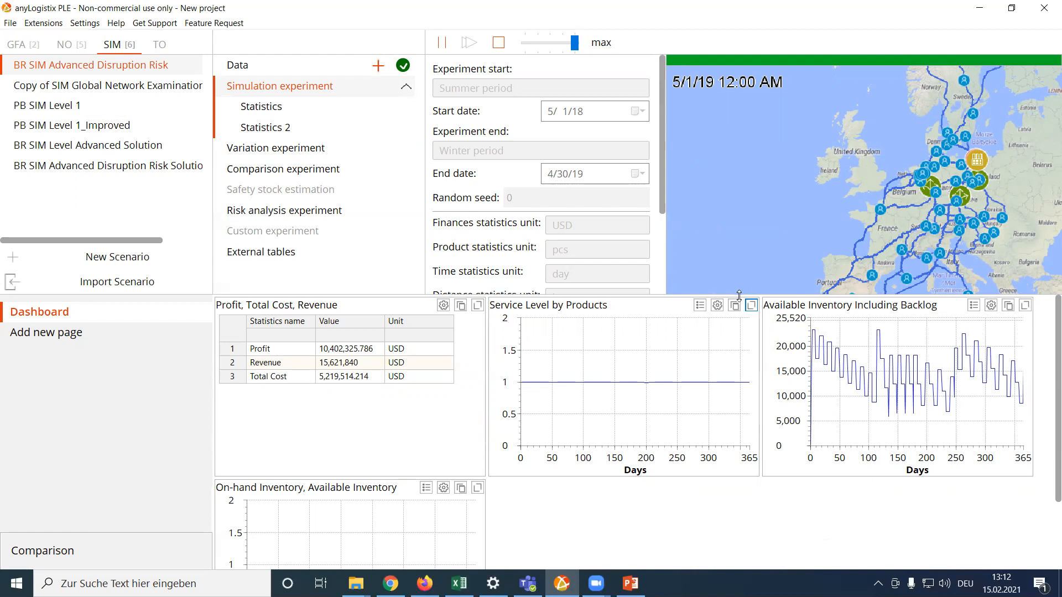
{"action": "left_click_drag", "start_coordinate": [739, 296], "coordinate": [738, 416]}
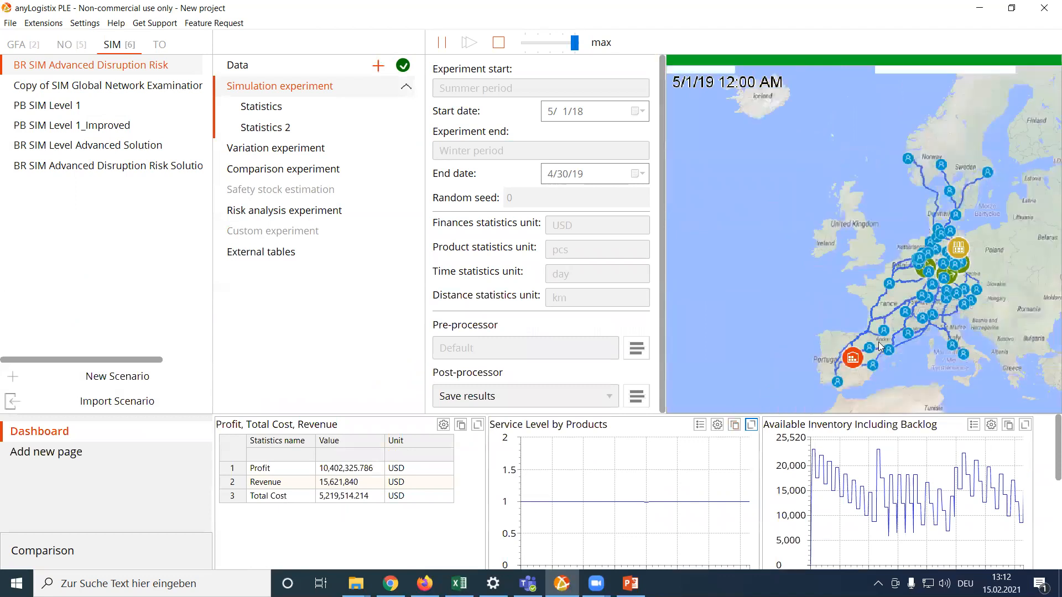
{"action": "scroll", "coordinate": [923, 354], "scroll_direction": "up", "scroll_amount": 3}
{"action": "left_click_drag", "start_coordinate": [923, 349], "coordinate": [885, 327]}
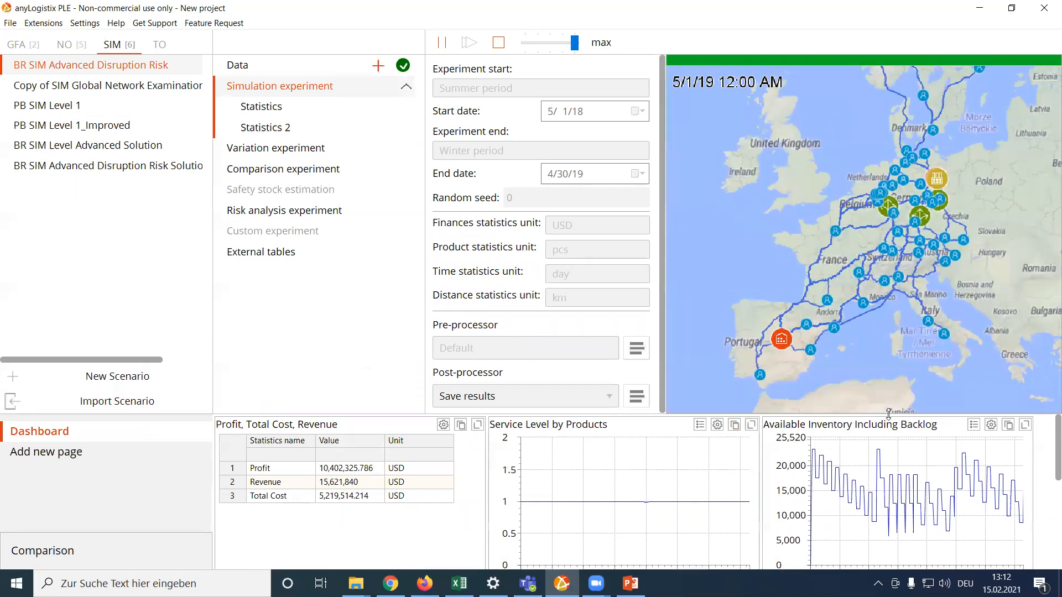